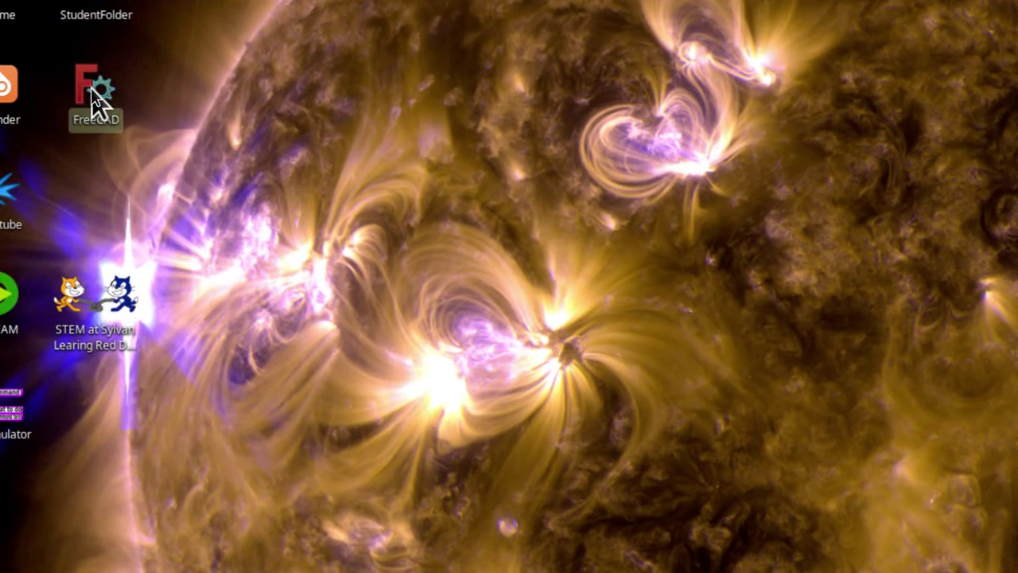
- Launch FreeCAD using the Execute option on its desktop icon
right_click(87, 90)
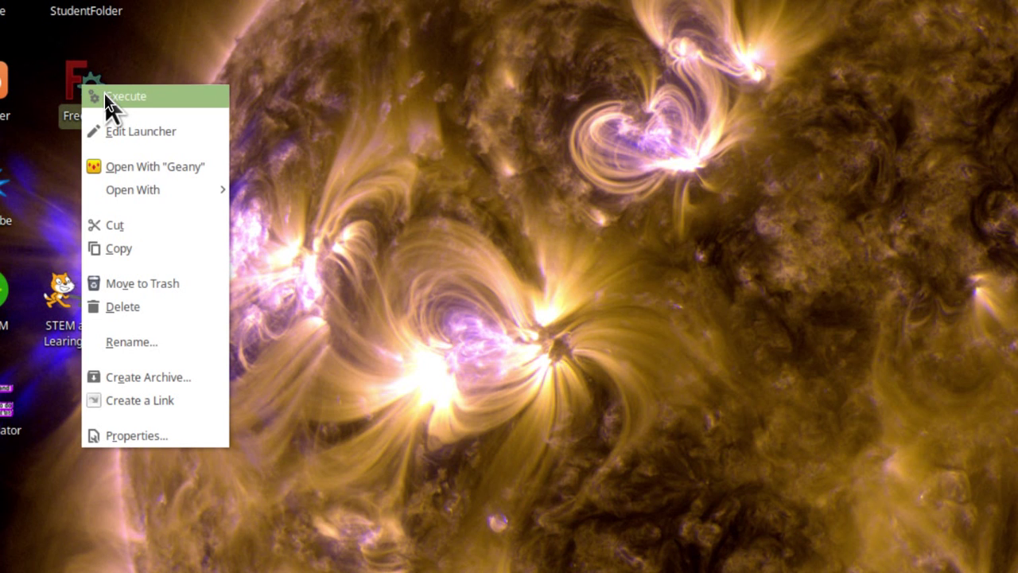
left_click(106, 97)
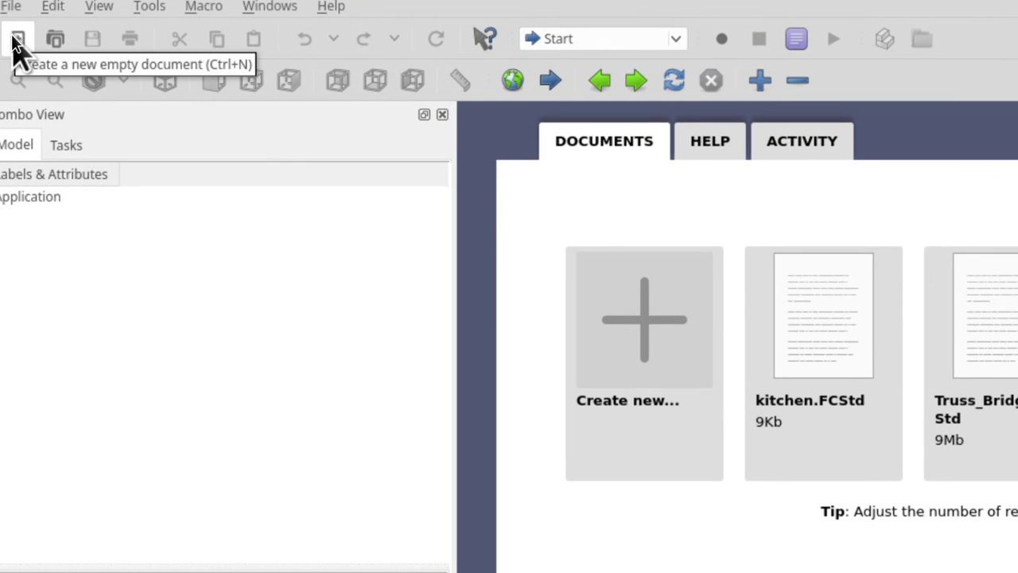
- Create a new Unnamed document via File > New and activate the Draft workbench
left_click(10, 7)
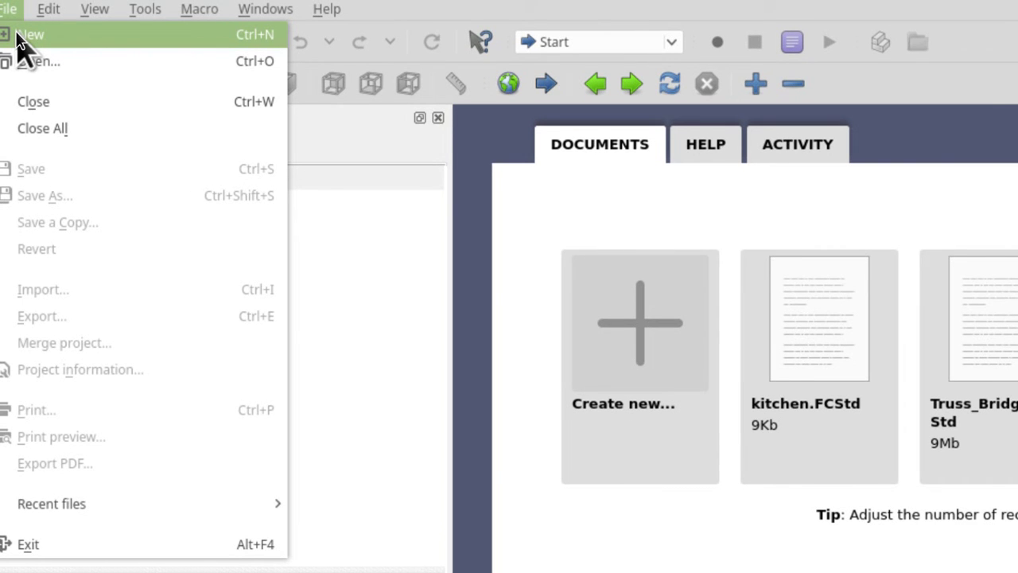
left_click(18, 35)
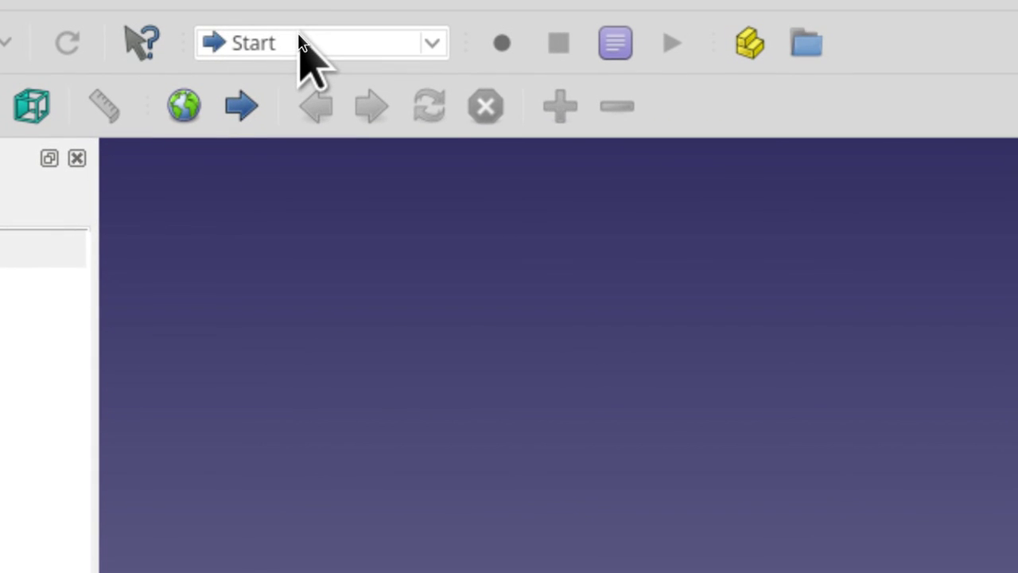
left_click(300, 44)
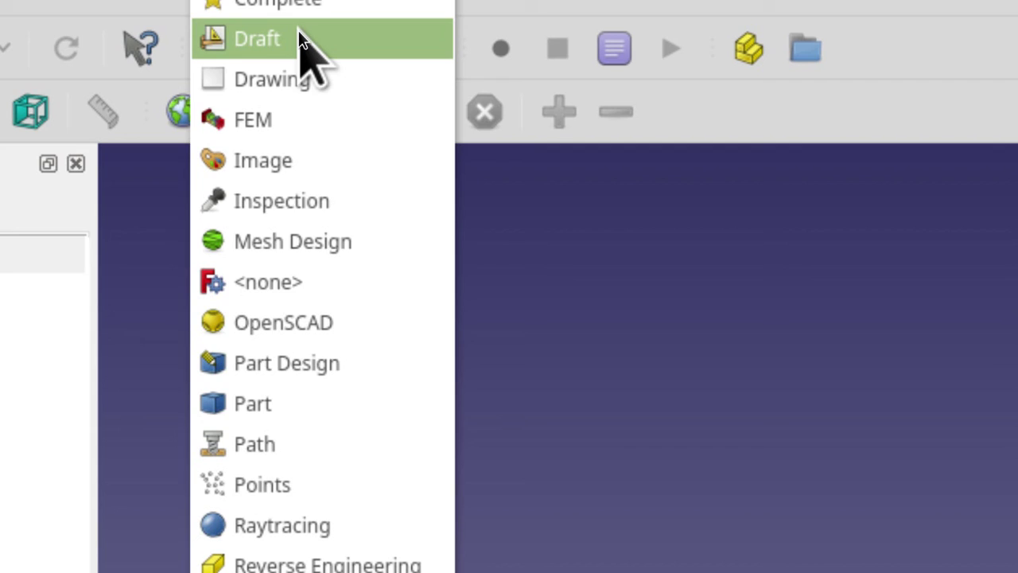
left_click(300, 41)
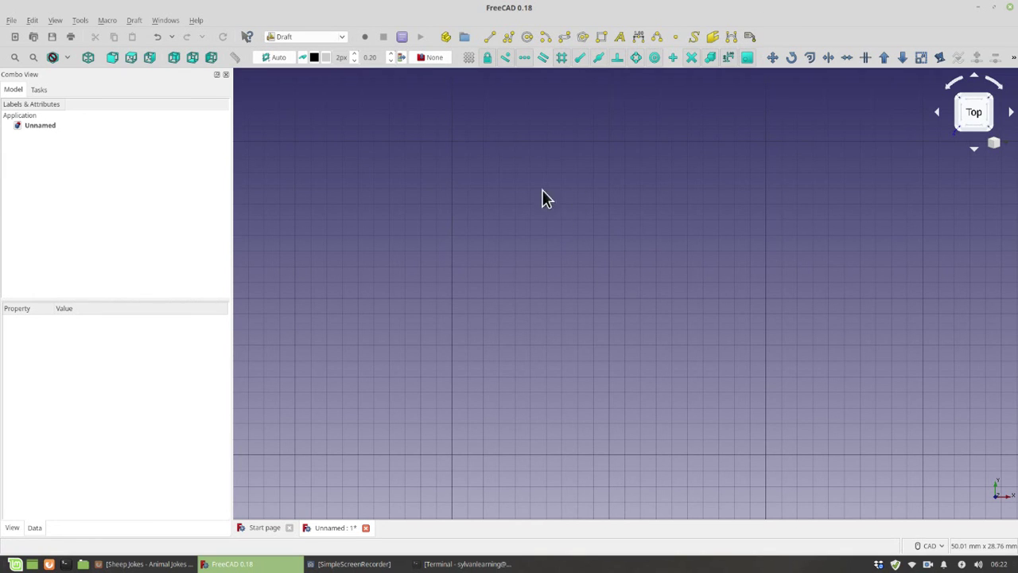
- Zoom out the 3D view until the full drawing grid square is visible
scroll(556, 187, "up", 5)
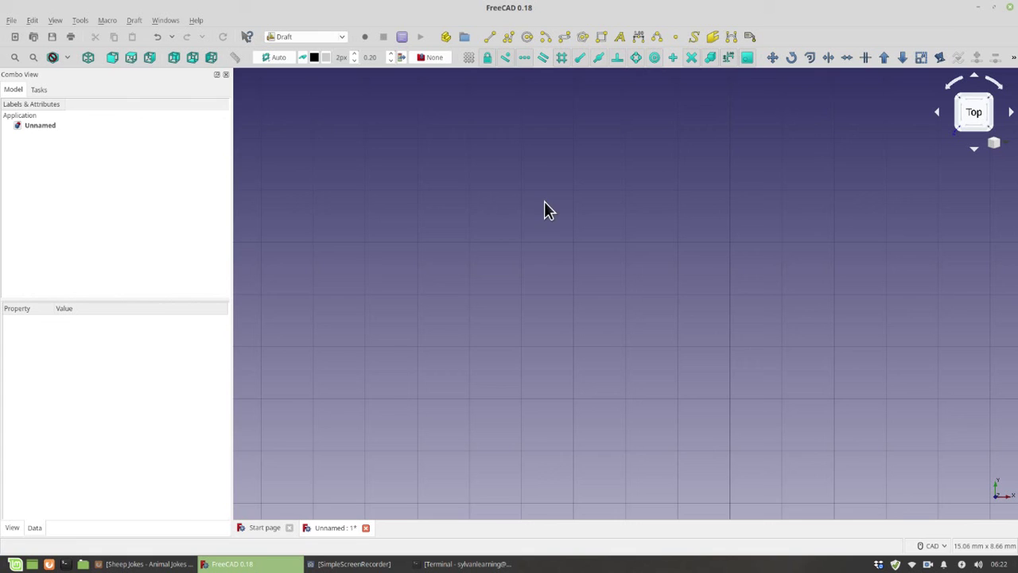
scroll(546, 213, "down", 3)
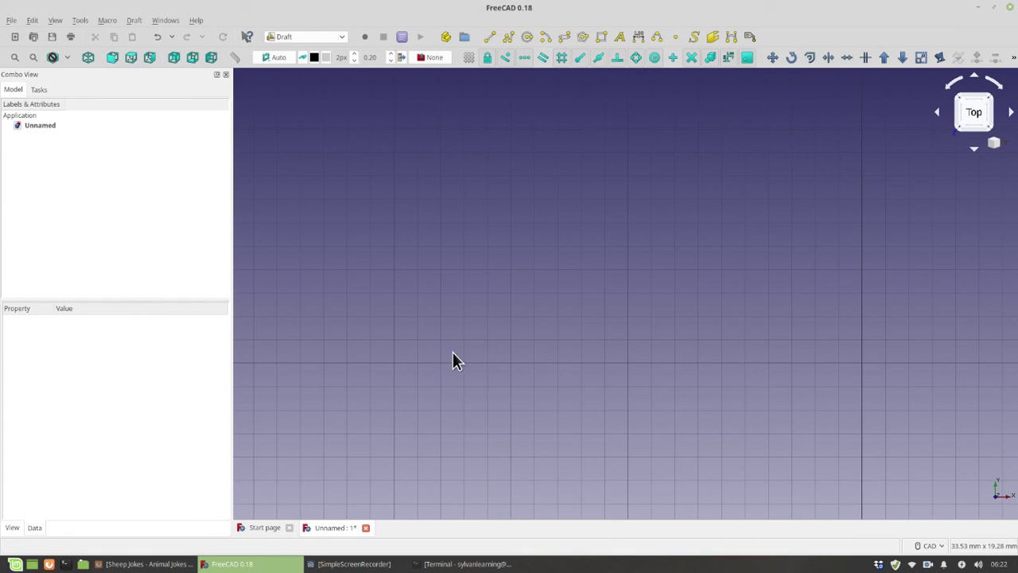
scroll(577, 153, "down", 3)
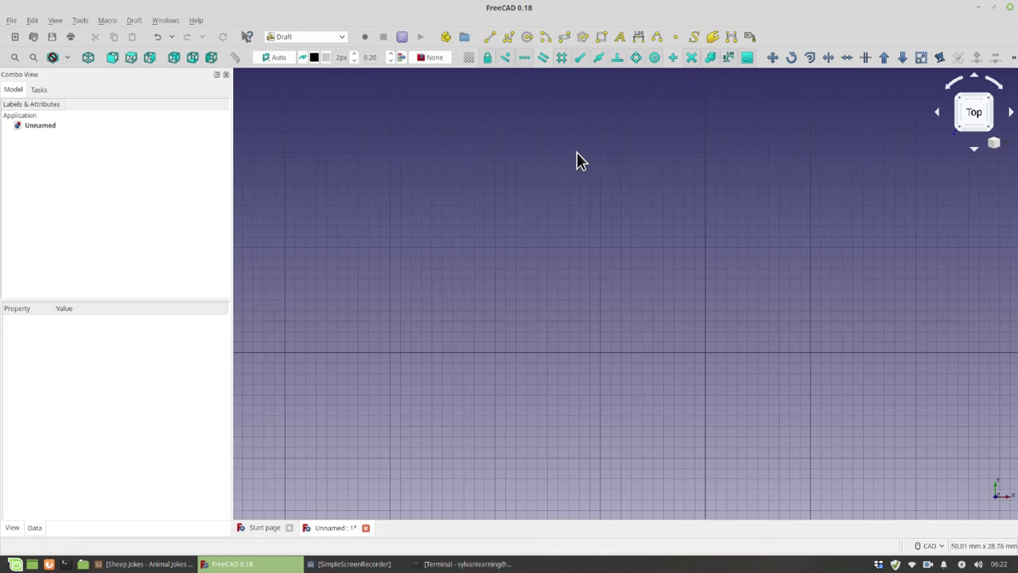
scroll(576, 154, "down", 3)
scroll(576, 156, "down", 2)
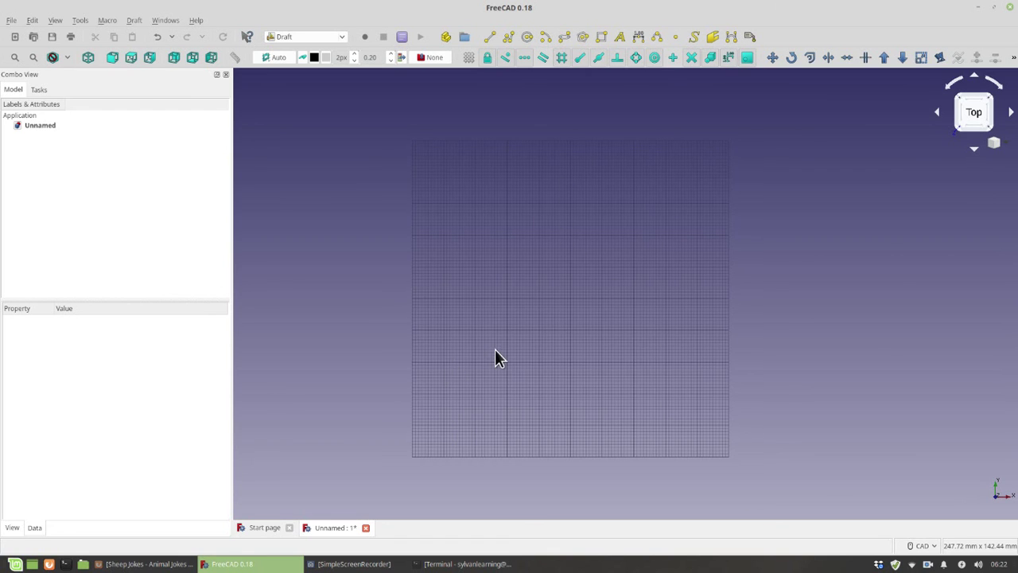
scroll(521, 266, "up", 2)
scroll(521, 266, "down", 2)
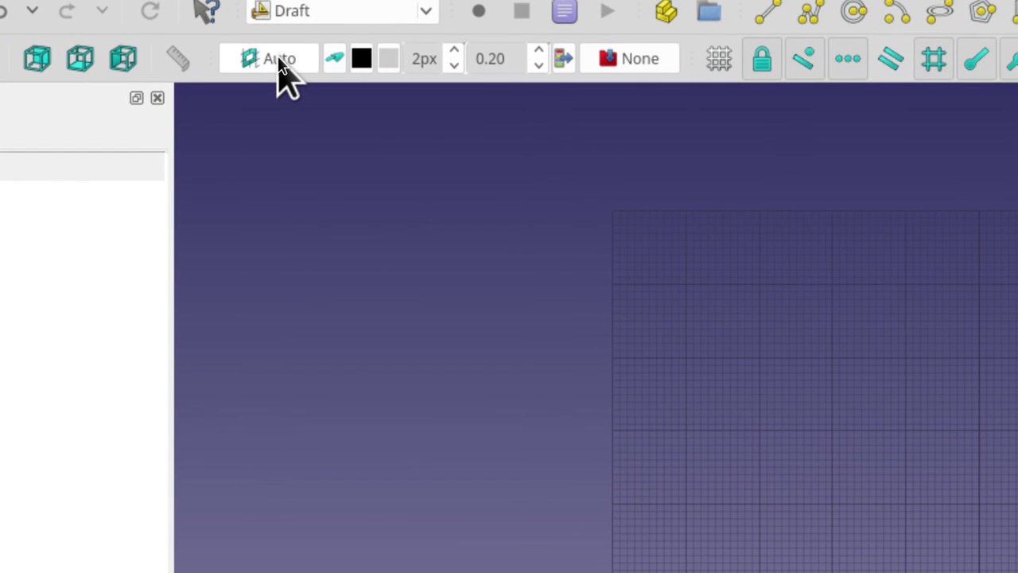
- Set the Draft working plane to XZ (front) and switch to the Front view
left_click(279, 61)
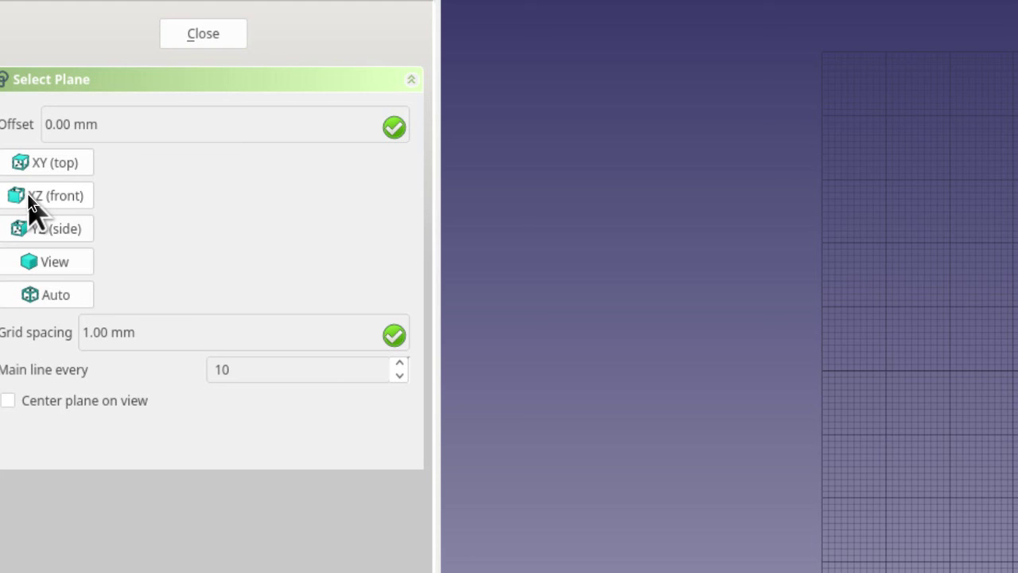
left_click(32, 197)
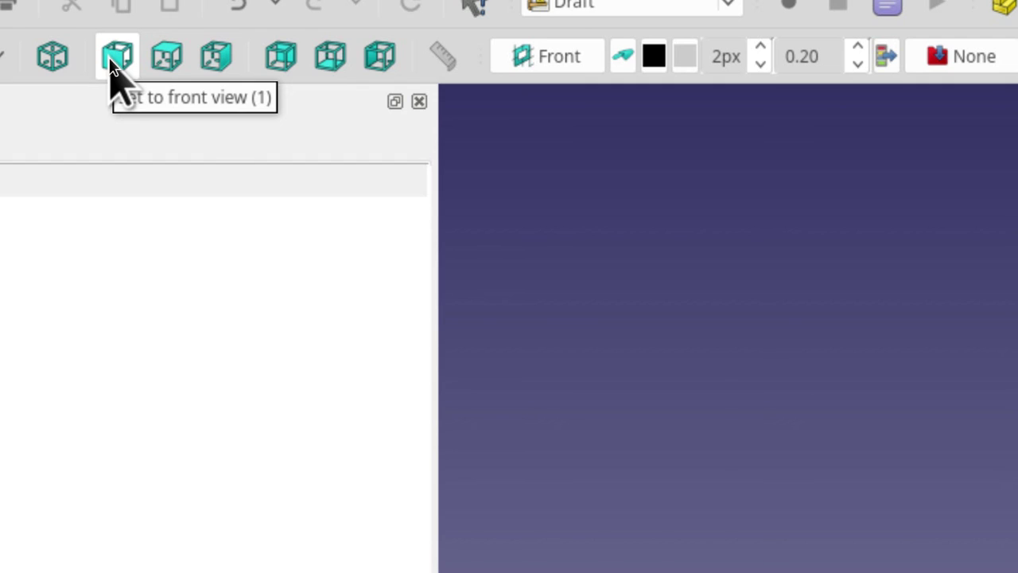
left_click(113, 62)
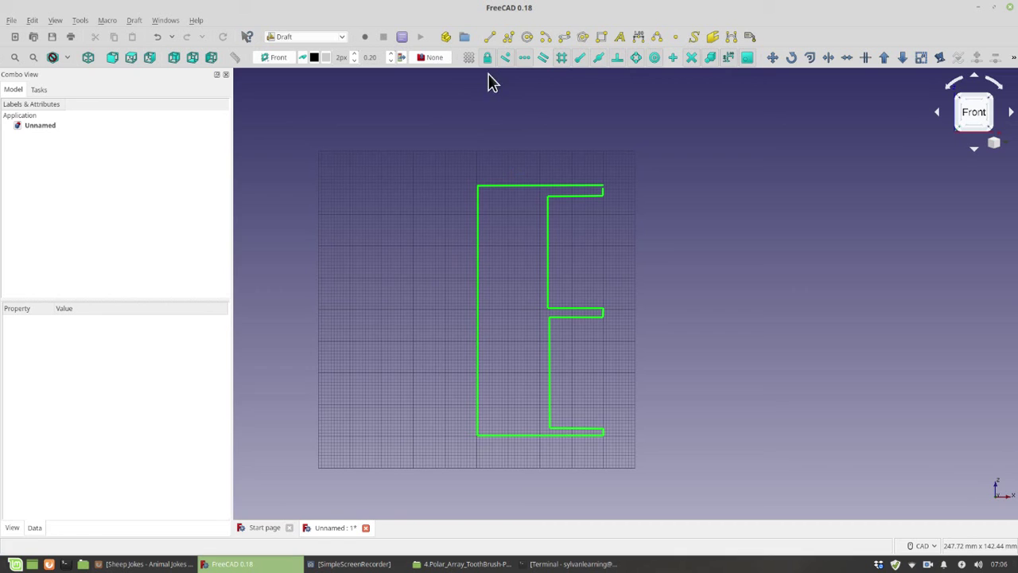
- Activate the Draft Wire tool
left_click(507, 38)
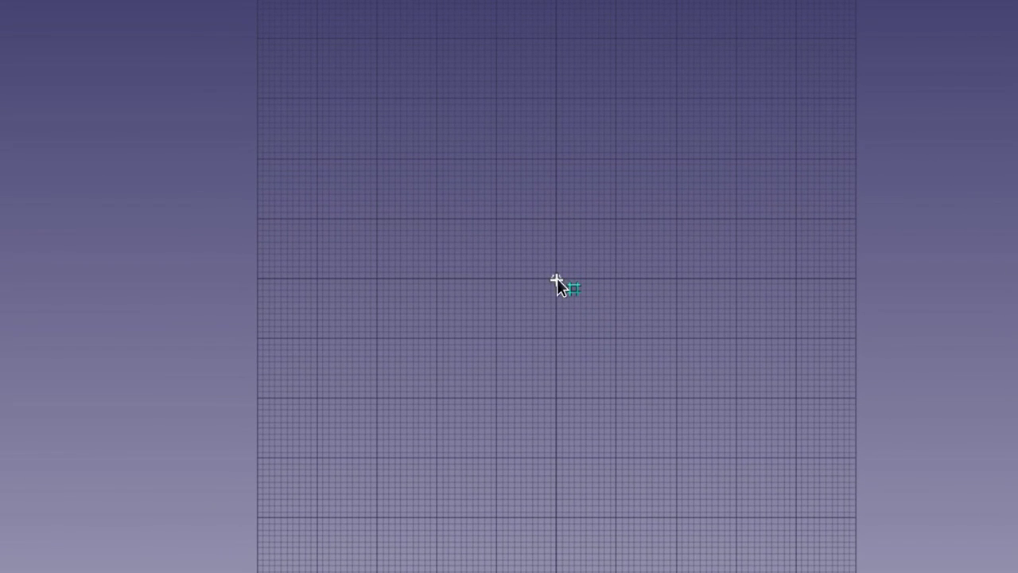
- Place wire points at the origin, straight down, right along the bottom, then a short step up
left_click(556, 279)
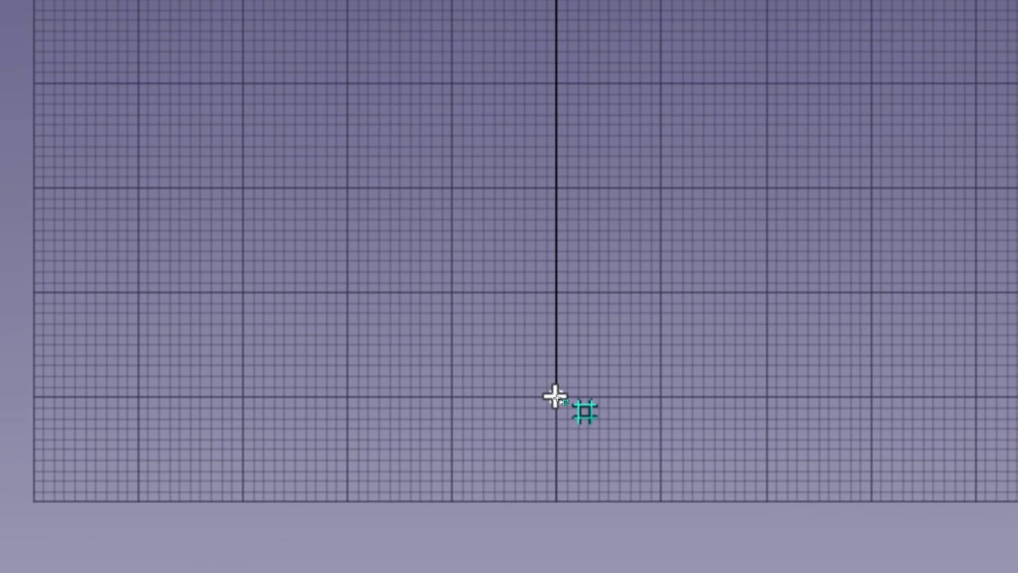
left_click(557, 392)
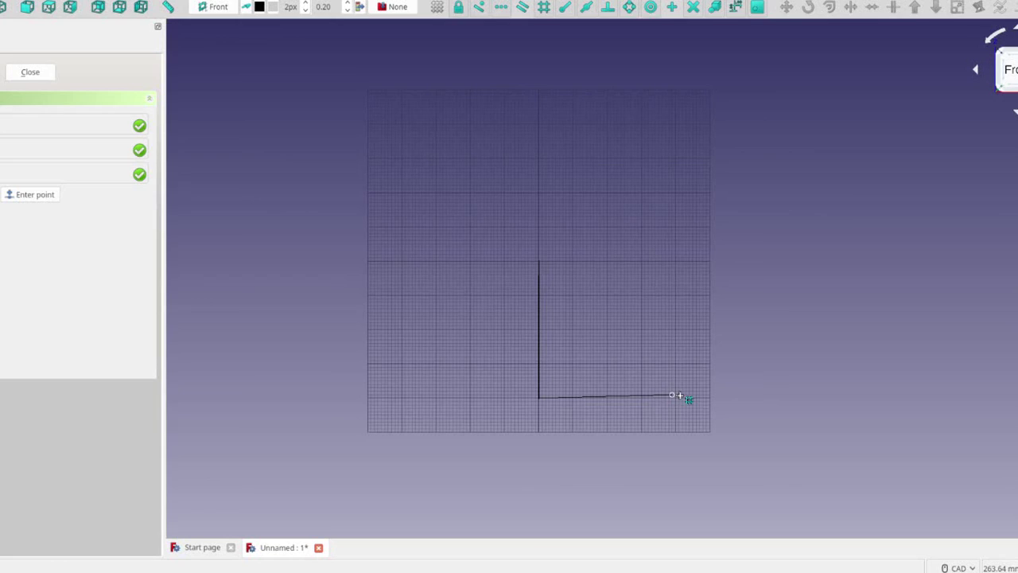
scroll(676, 398, "up", 4)
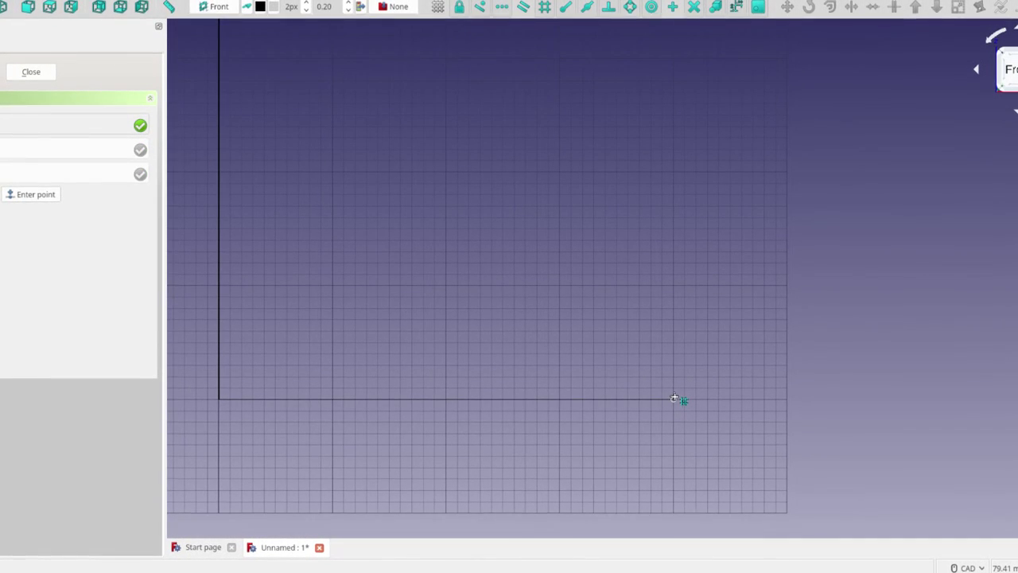
left_click(674, 398)
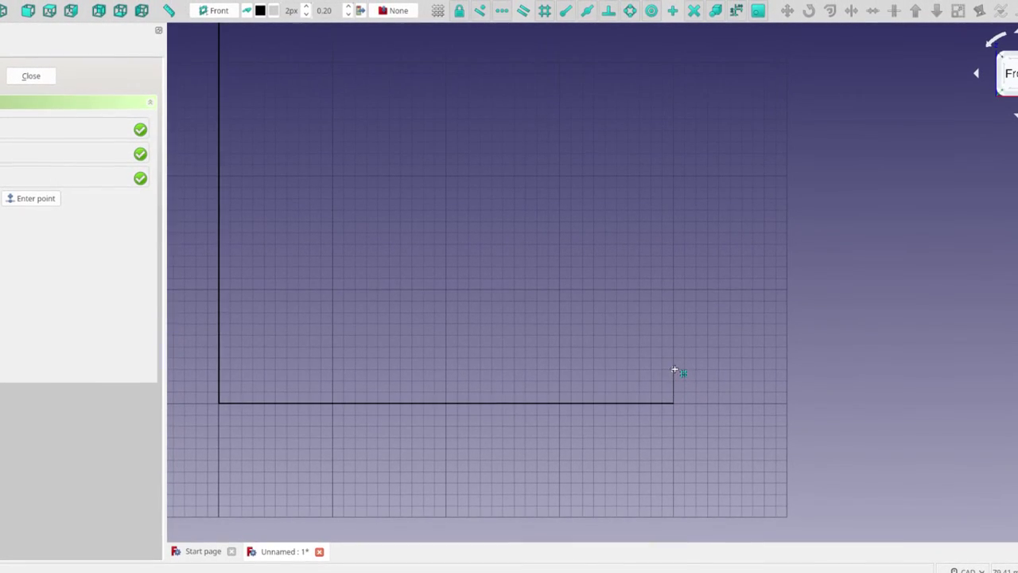
scroll(673, 371, "up", 5)
scroll(673, 371, "up", 2)
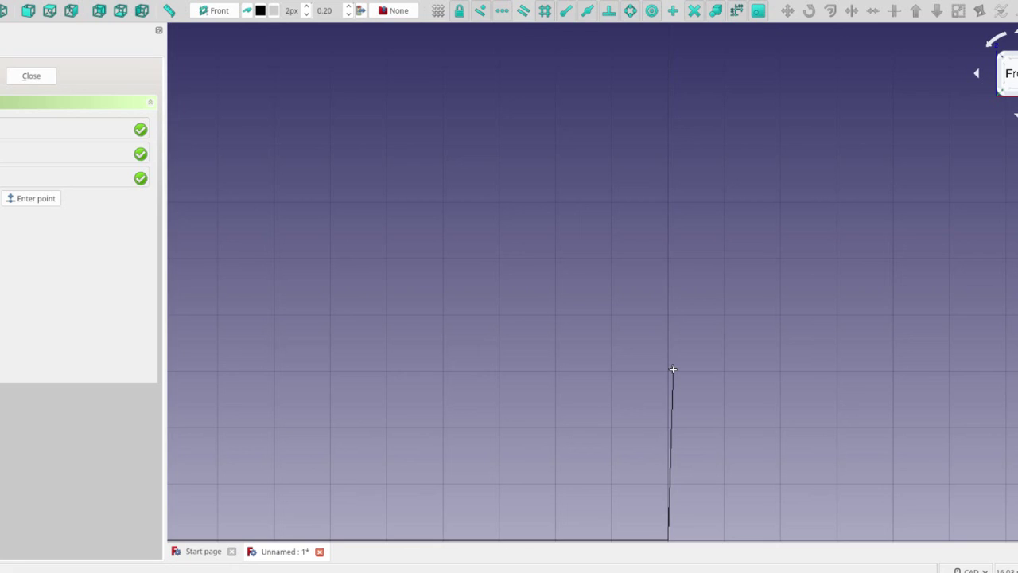
left_click(669, 371)
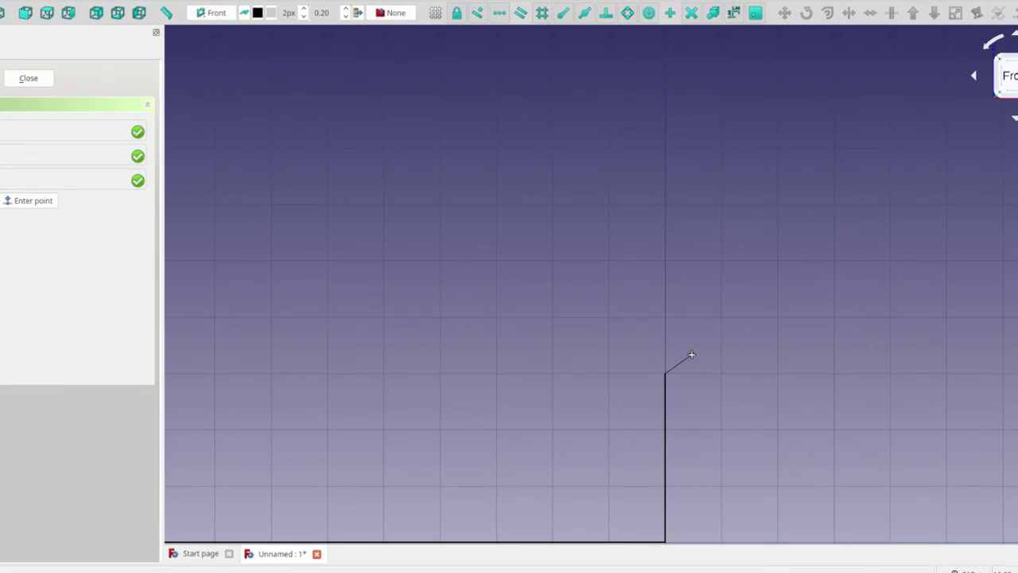
scroll(691, 355, "down", 6)
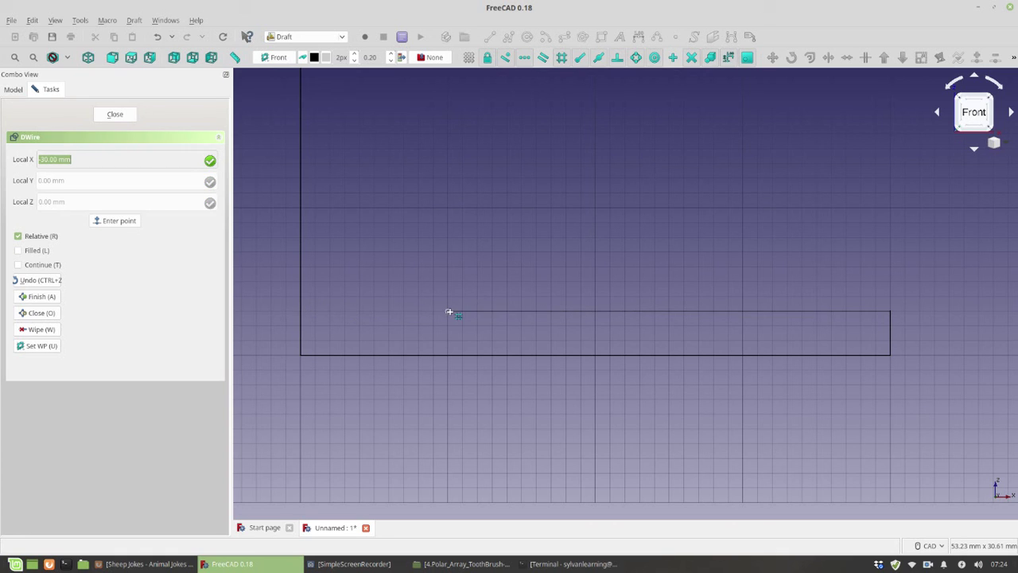
- Add a horizontal inner segment, then a tall vertical edge rising about 34 mm
key("x")
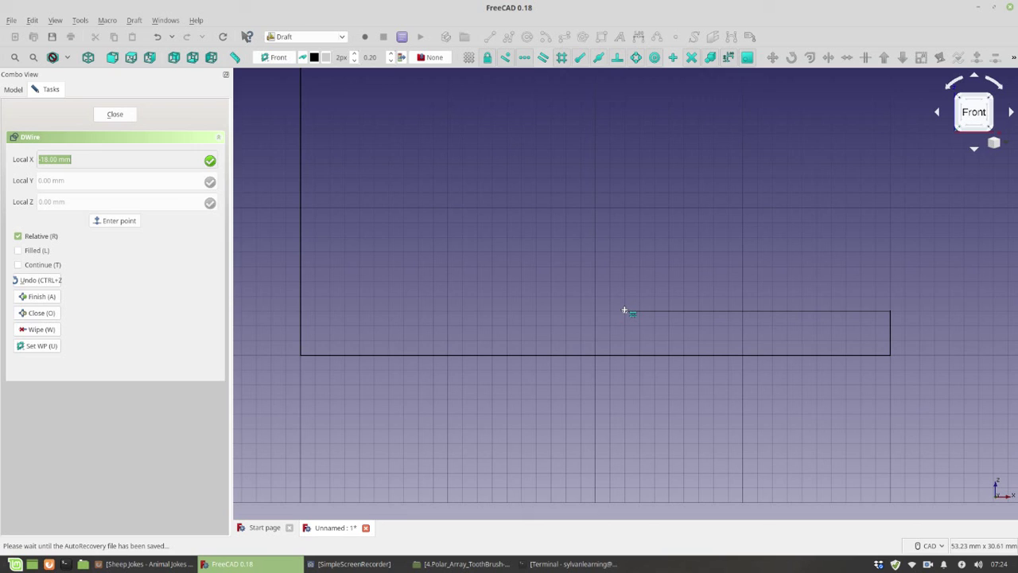
left_click(625, 311)
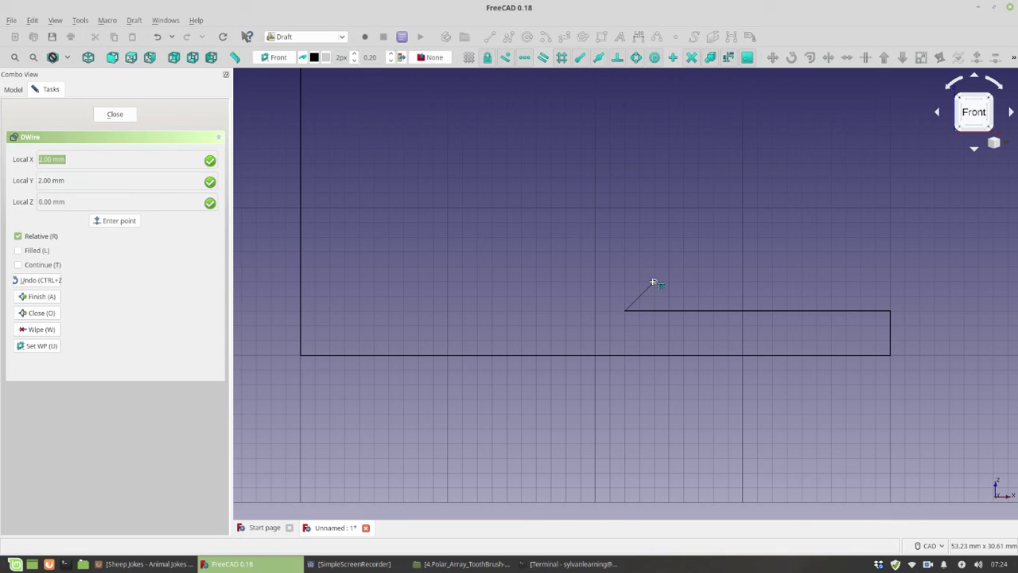
scroll(617, 376, "down", 2)
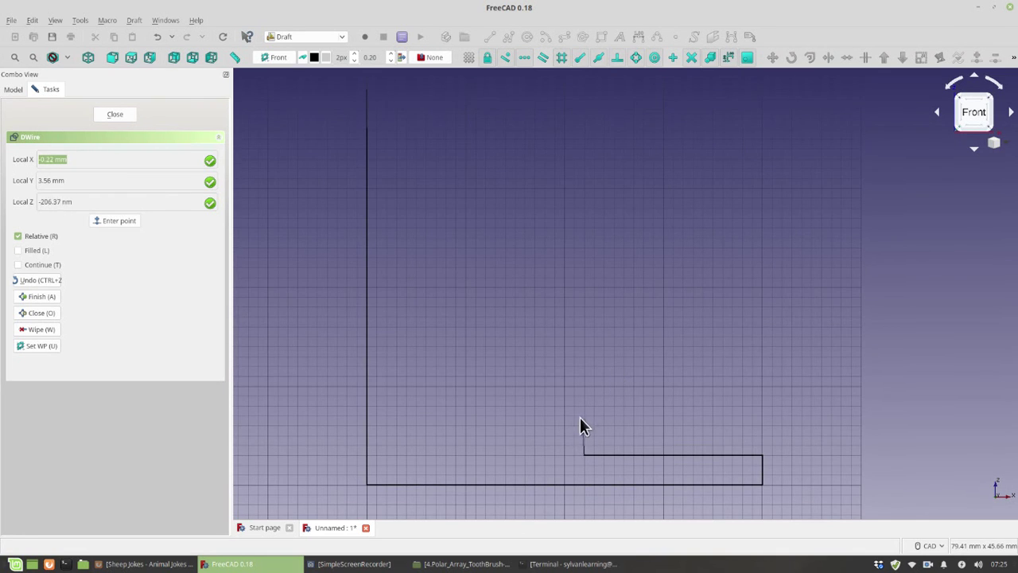
scroll(592, 390, "down", 2)
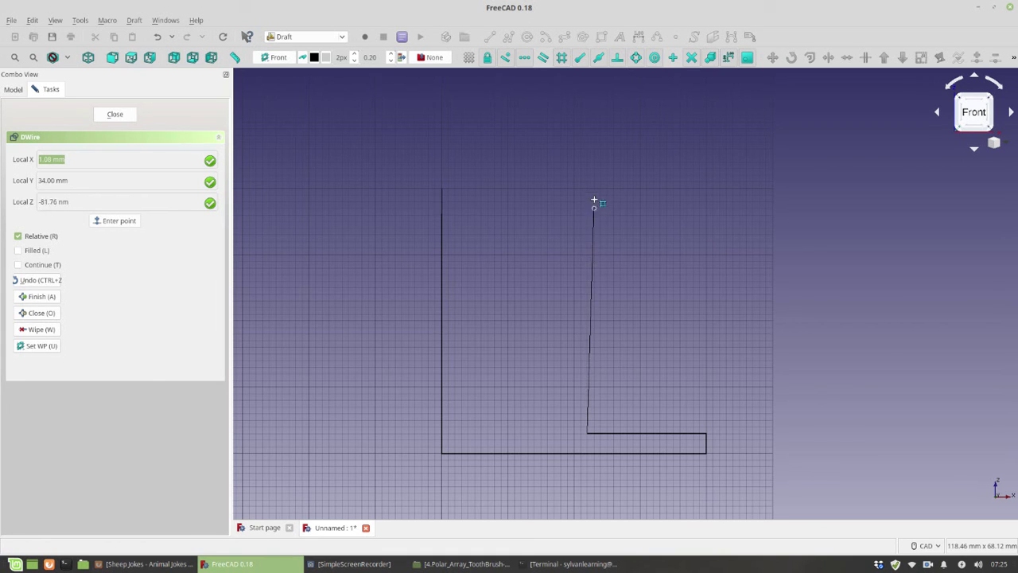
scroll(591, 198, "up", 3)
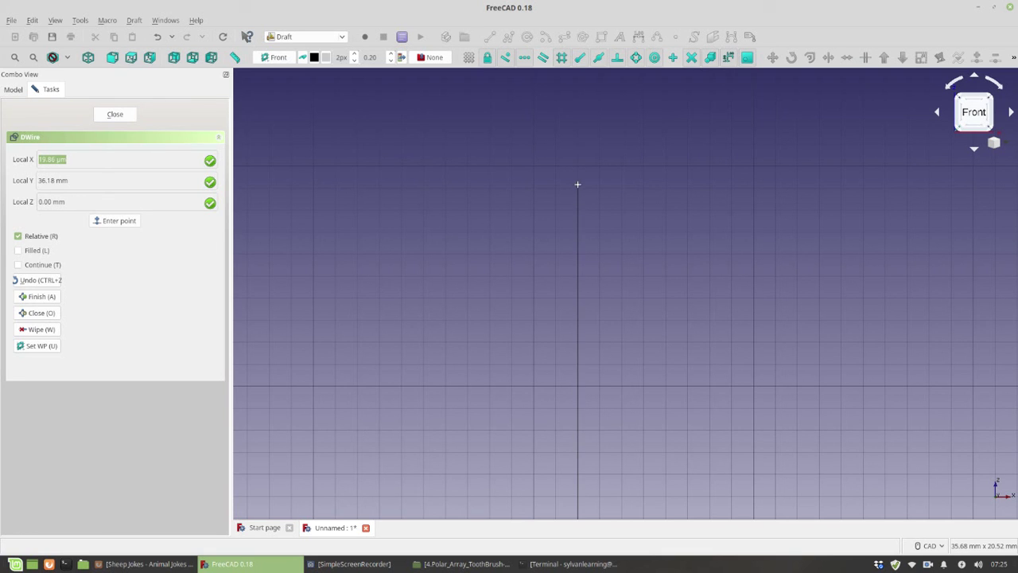
left_click(577, 232)
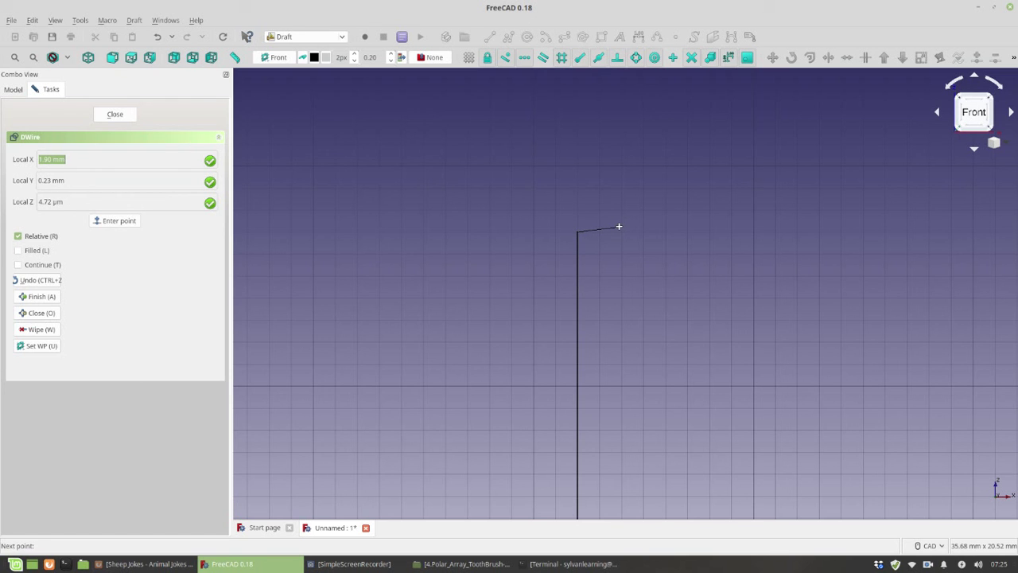
- Add an 18 mm horizontal ledge edge to the wire
middle_click_drag(650, 212, 491, 206)
scroll(491, 206, "down", 2)
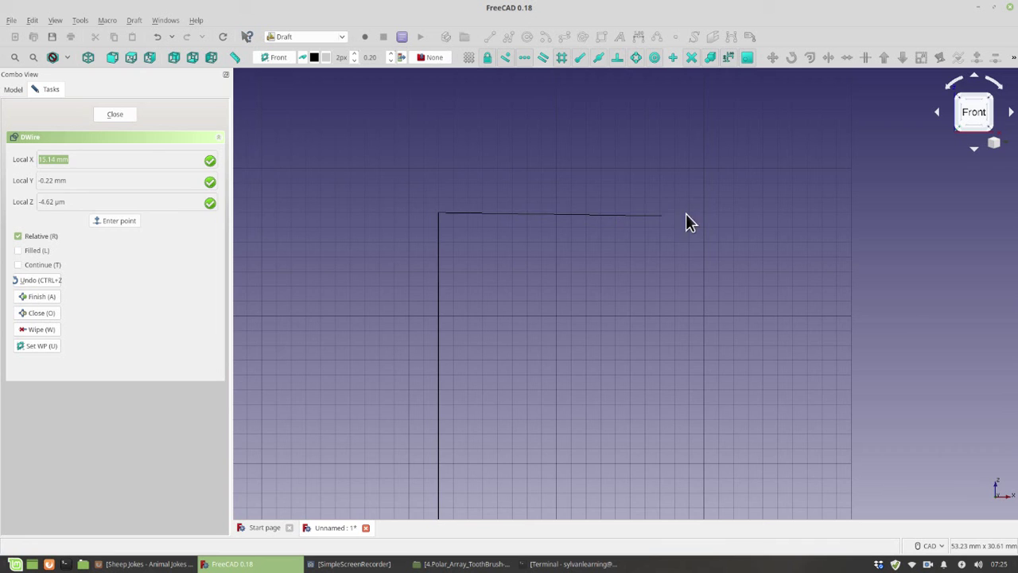
scroll(704, 215, "down", 1)
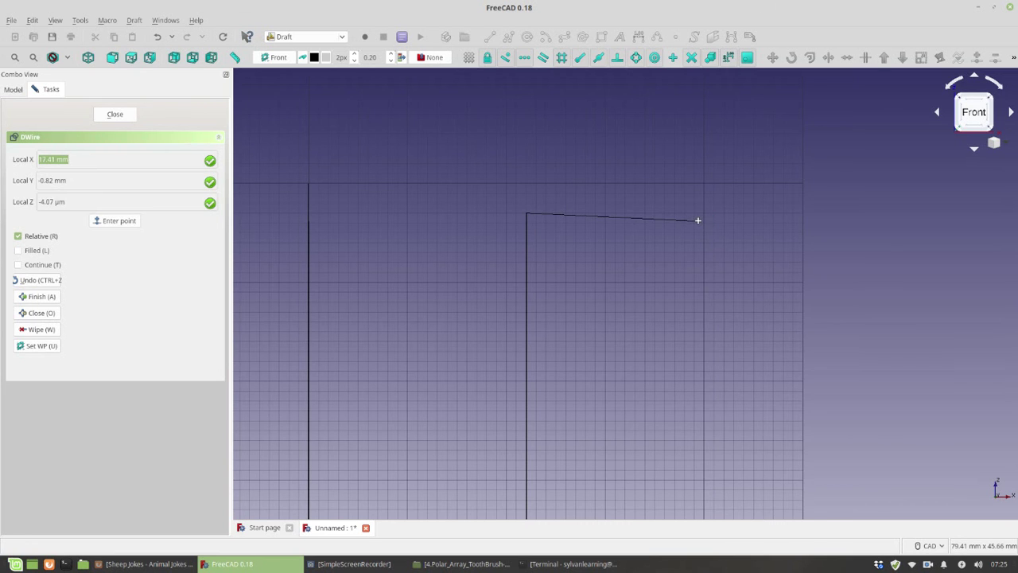
scroll(699, 212, "up", 2)
scroll(700, 211, "up", 3)
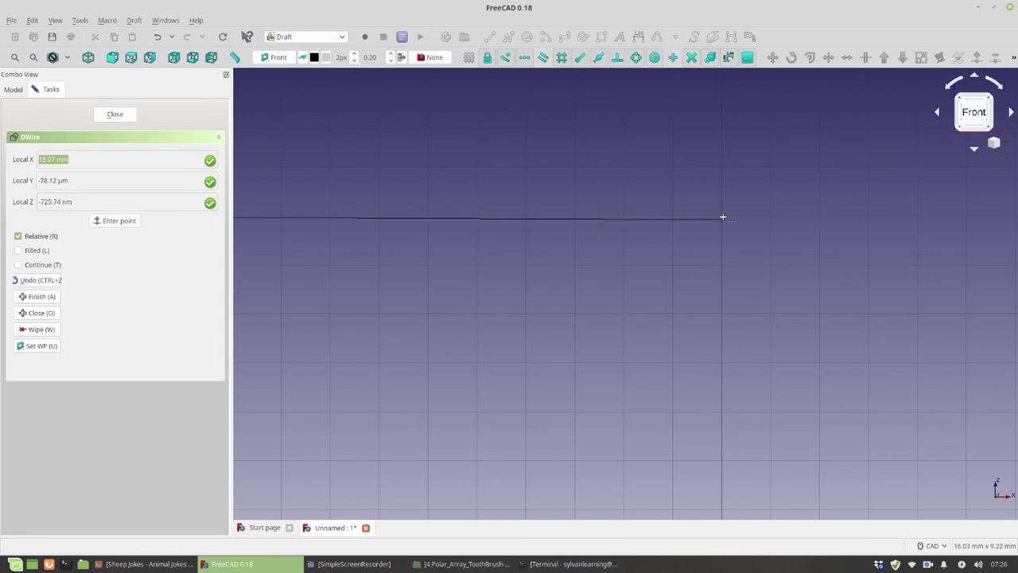
scroll(720, 217, "down", 2)
scroll(720, 218, "down", 2)
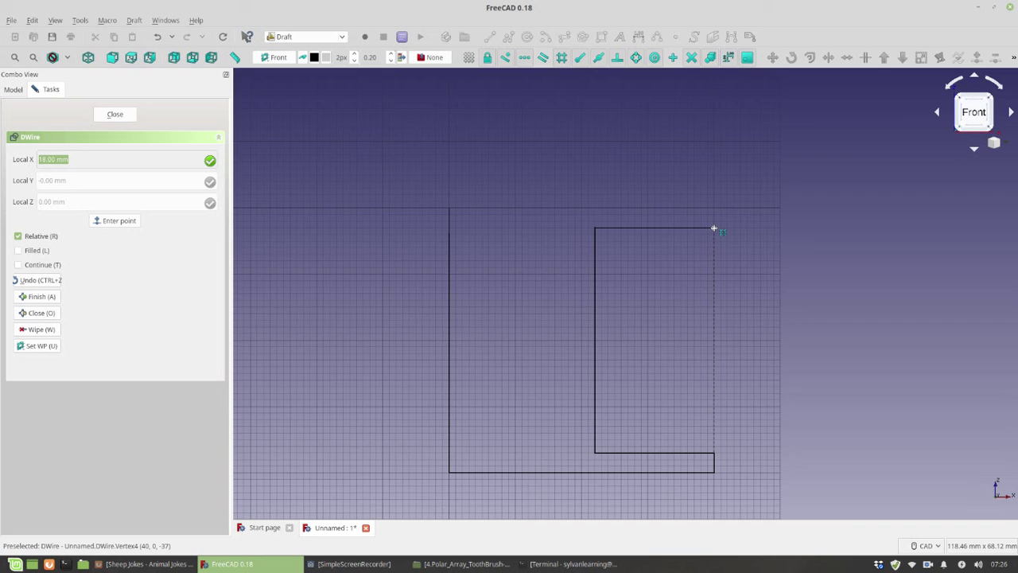
scroll(712, 232, "up", 3)
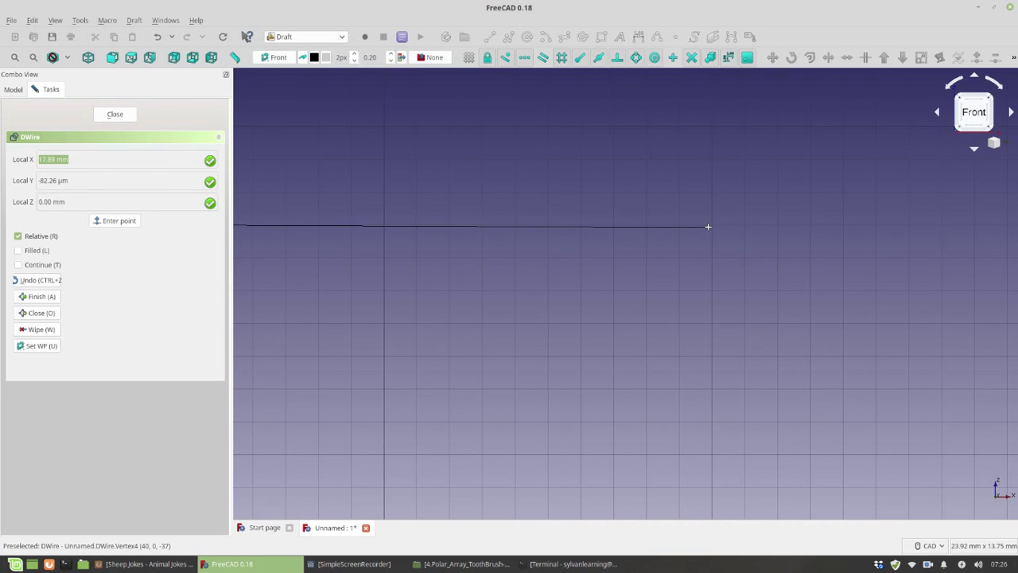
key("x")
left_click(712, 226)
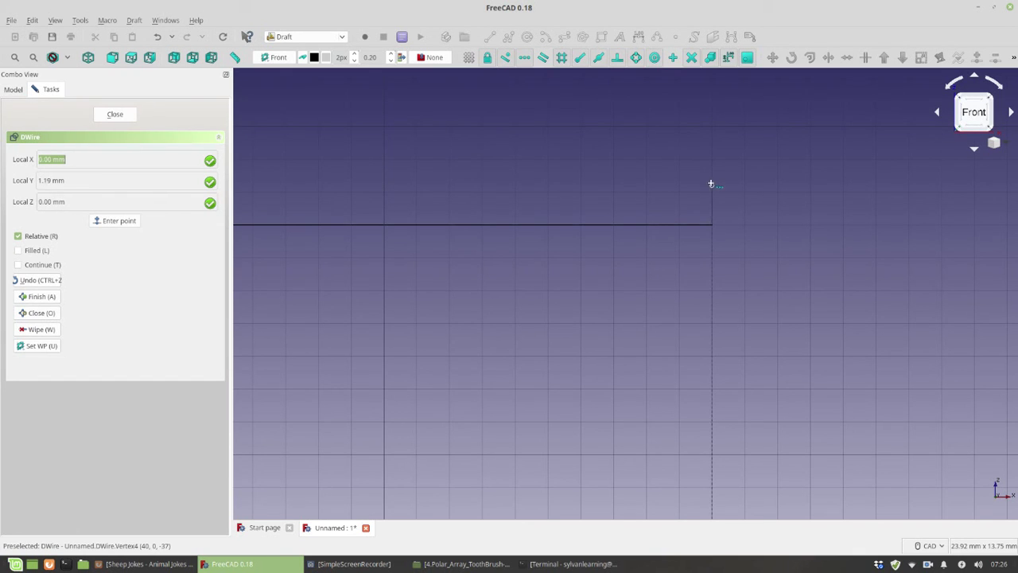
- Add a 3 mm upward step and an edge running back inward
left_click(711, 127)
scroll(752, 246, "down", 2)
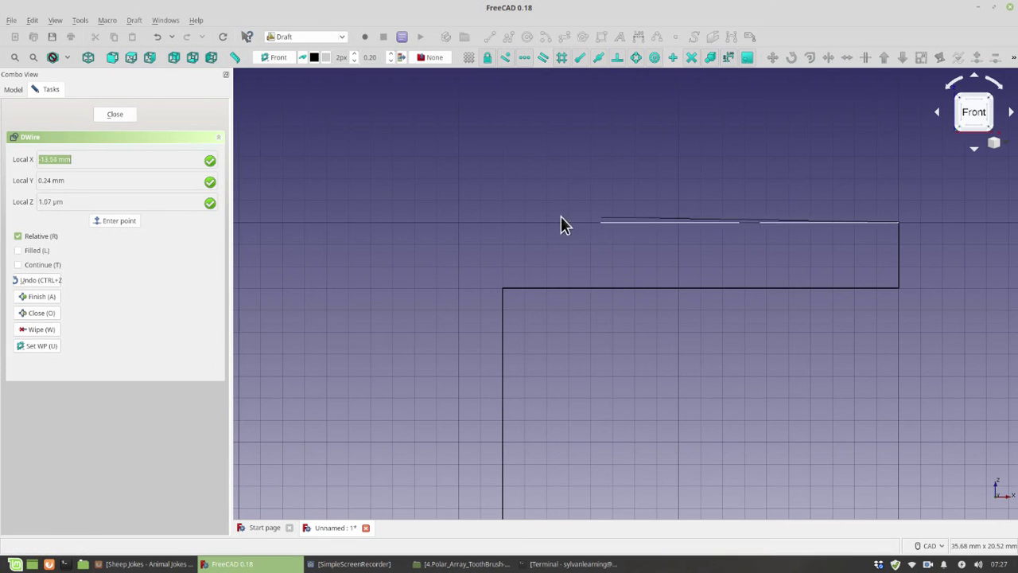
left_click(502, 221)
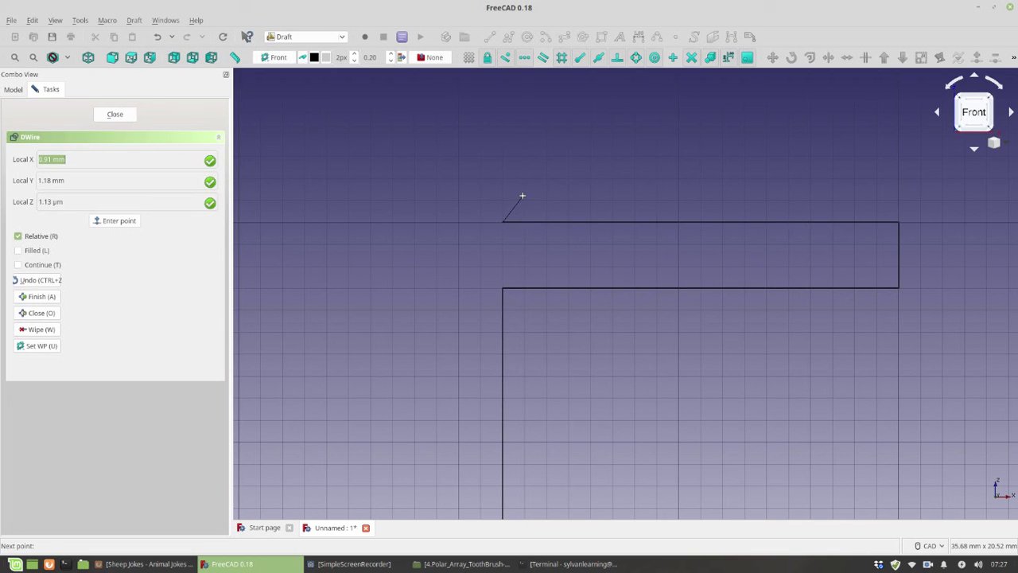
scroll(597, 242, "down", 5)
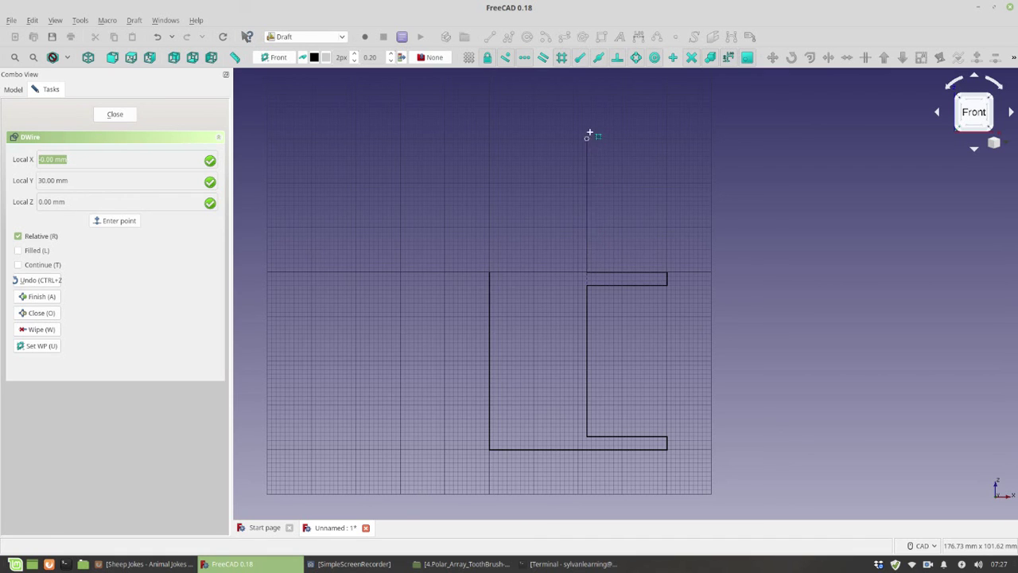
scroll(586, 95, "up", 4)
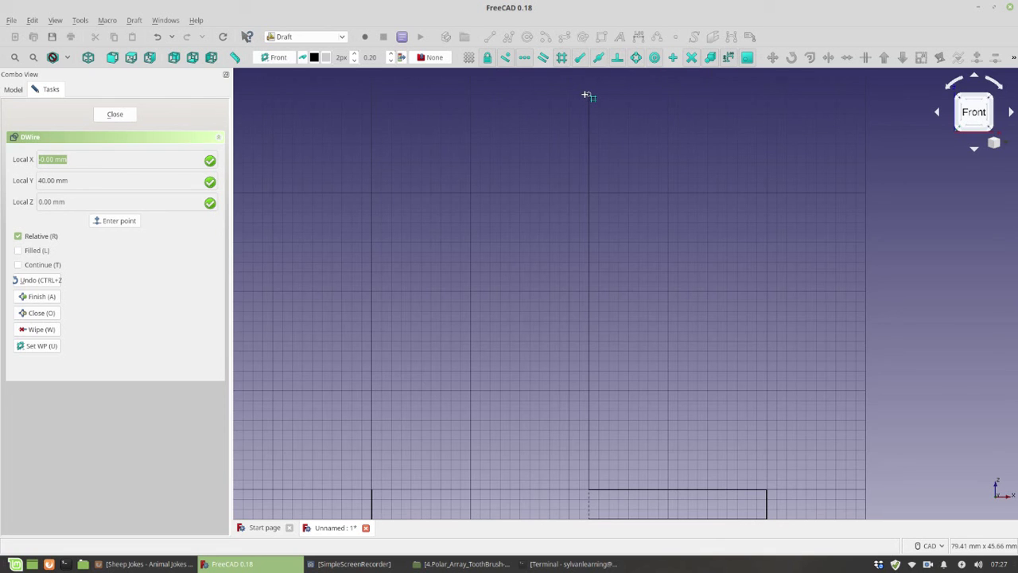
scroll(586, 98, "up", 4)
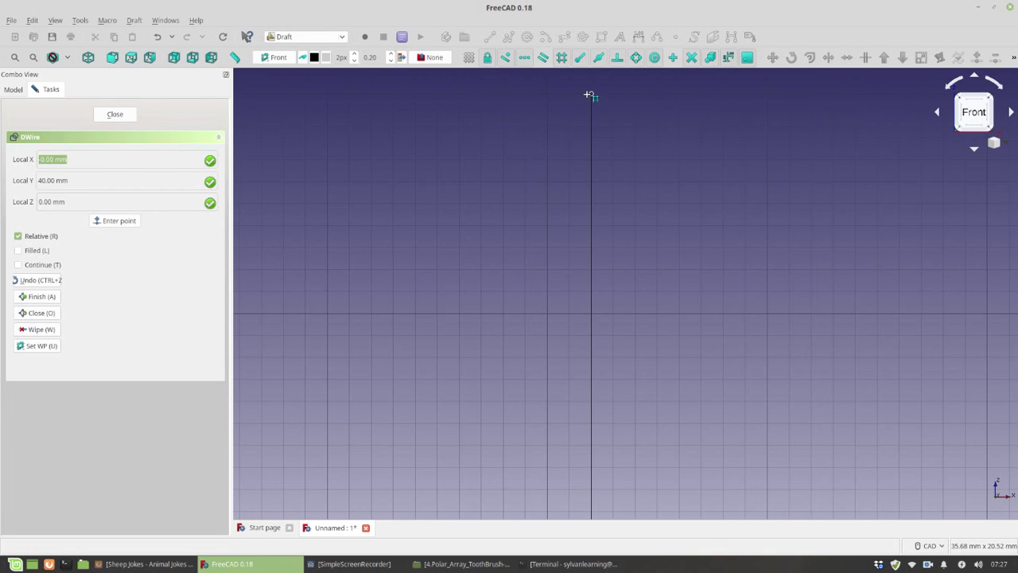
- Add the 38 mm upward edge and the 18 mm upper ledge edge
left_click(590, 160)
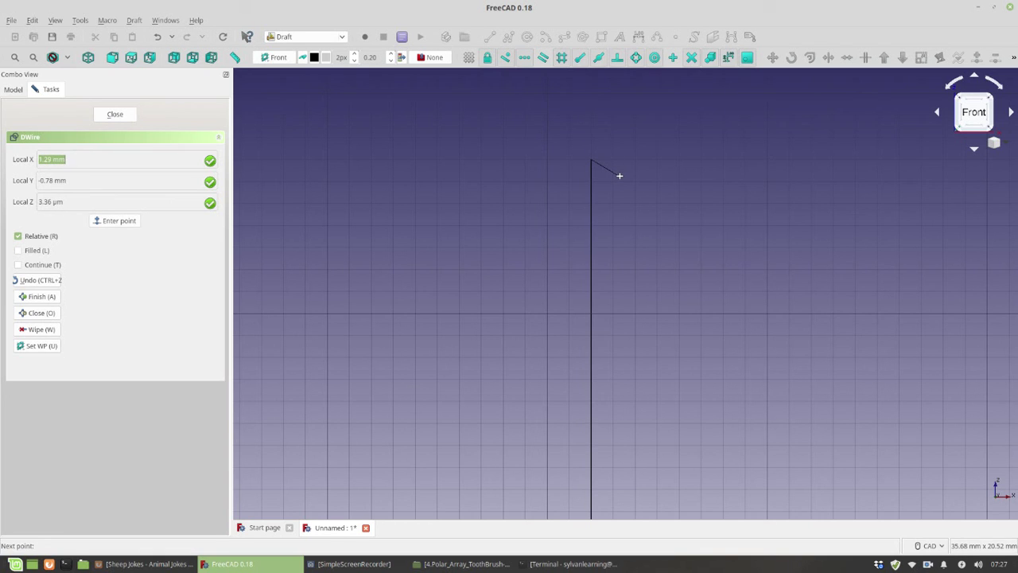
middle_click_drag(862, 180, 603, 164)
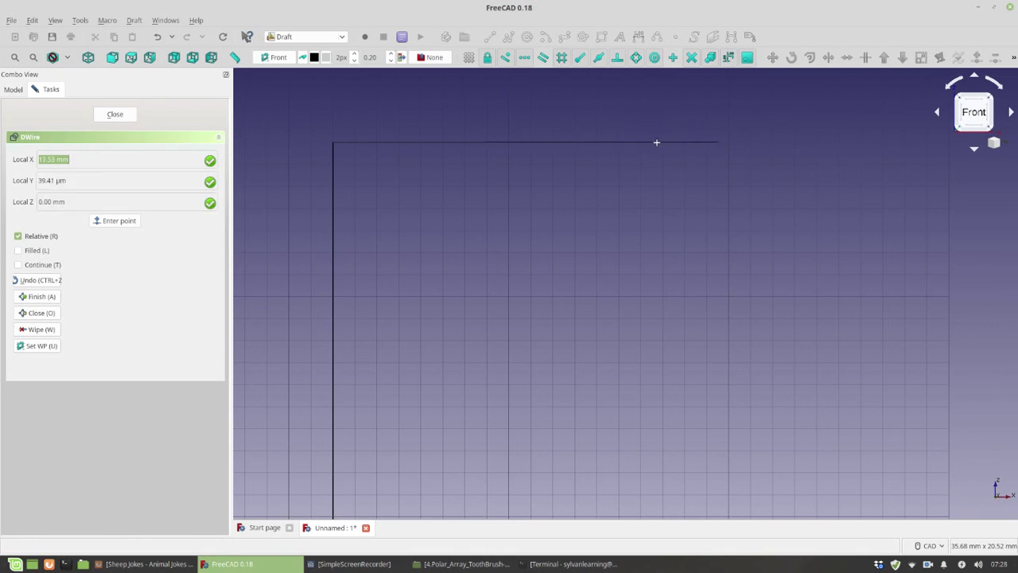
left_click(508, 144)
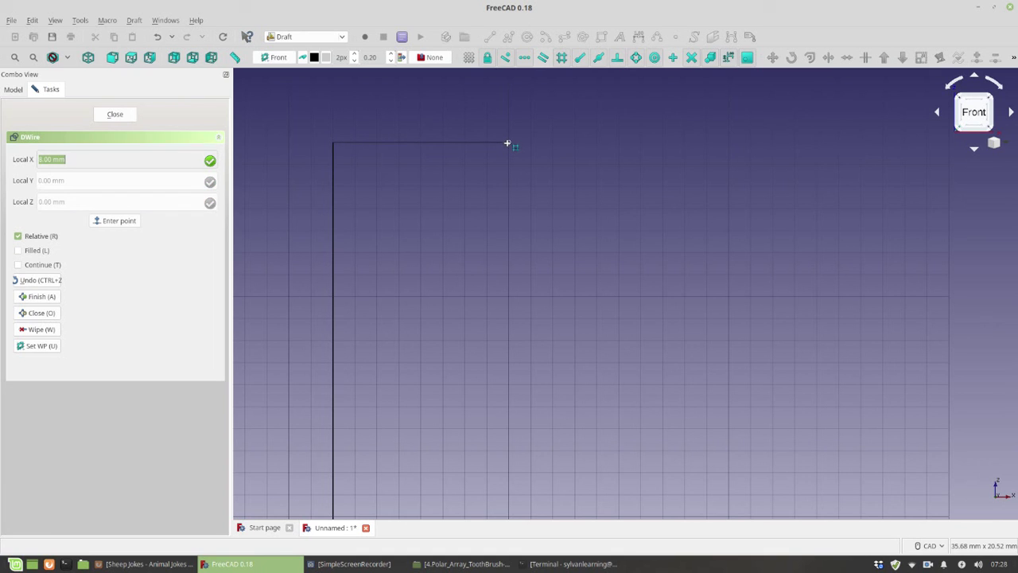
left_click(729, 142)
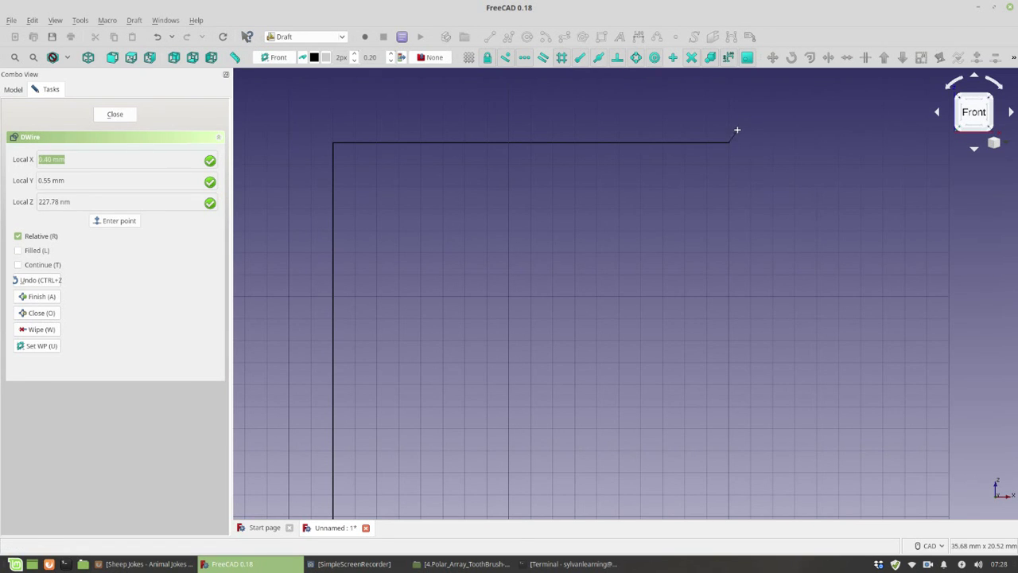
- Add the short step up and 40 mm top edge, then close the wire at its start point
middle_click_drag(737, 130, 626, 284)
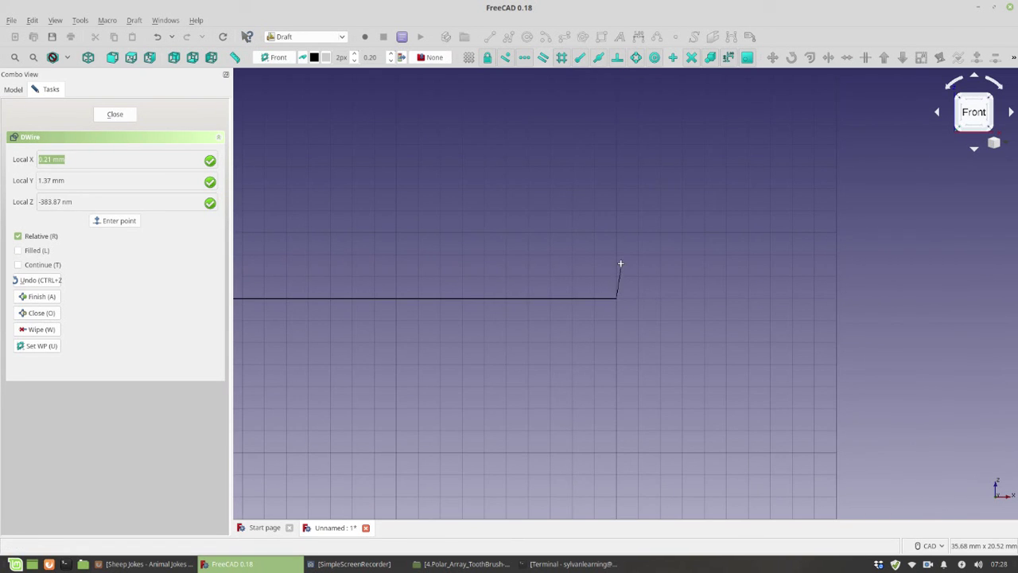
left_click(616, 232)
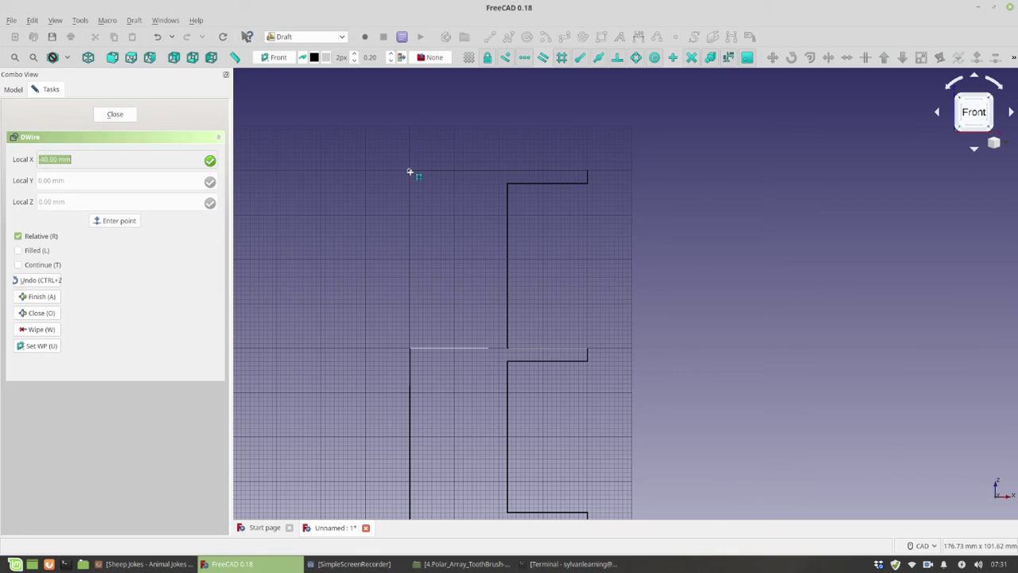
scroll(408, 169, "up", 5)
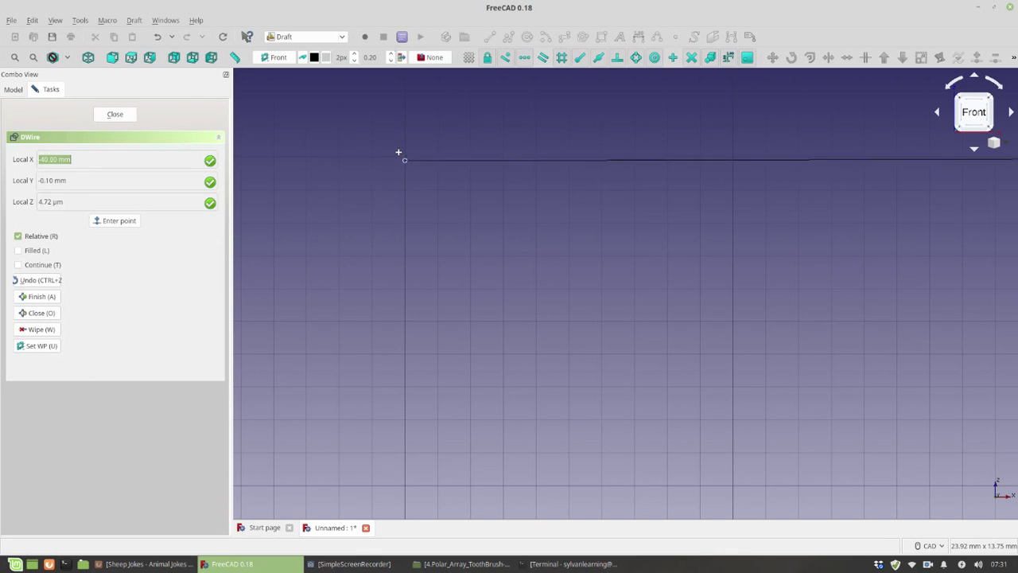
left_click(403, 157)
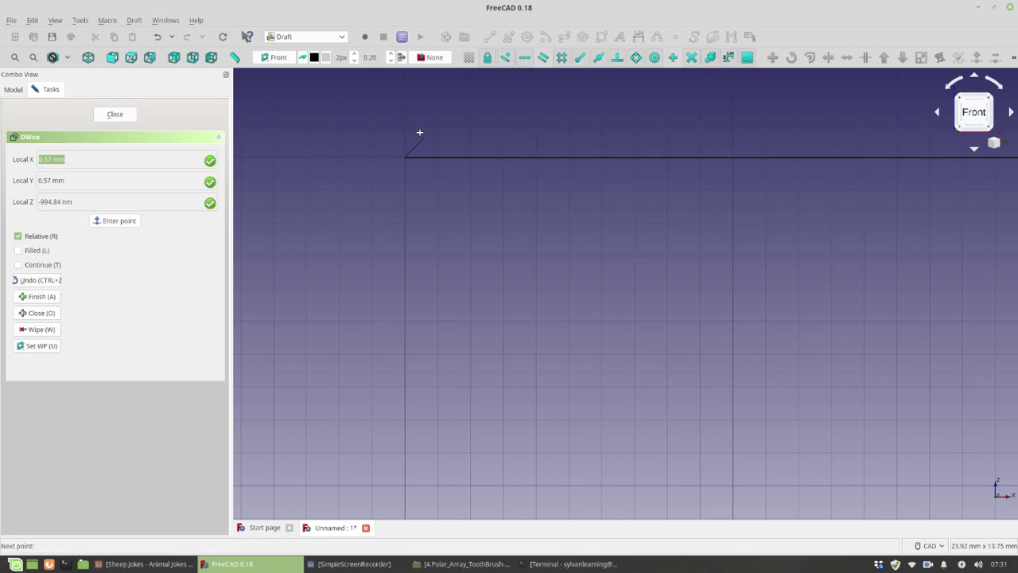
scroll(420, 137, "down", 3)
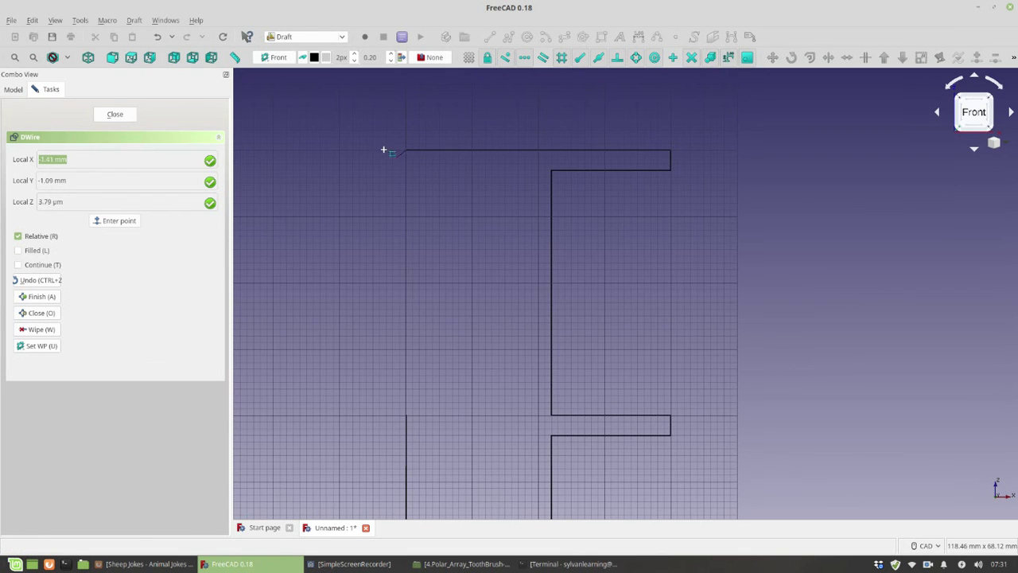
scroll(402, 414, "up", 3)
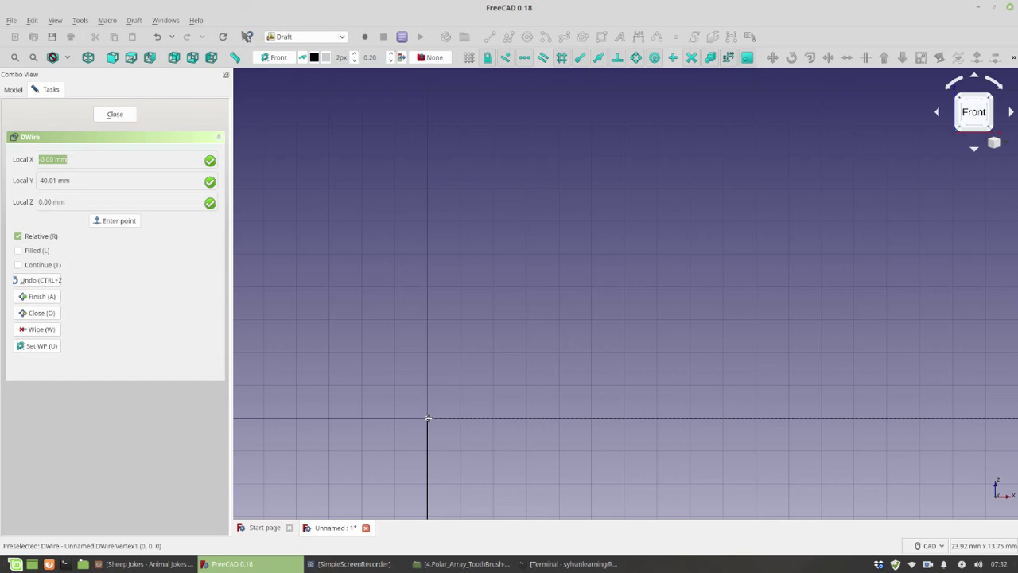
left_click(428, 417)
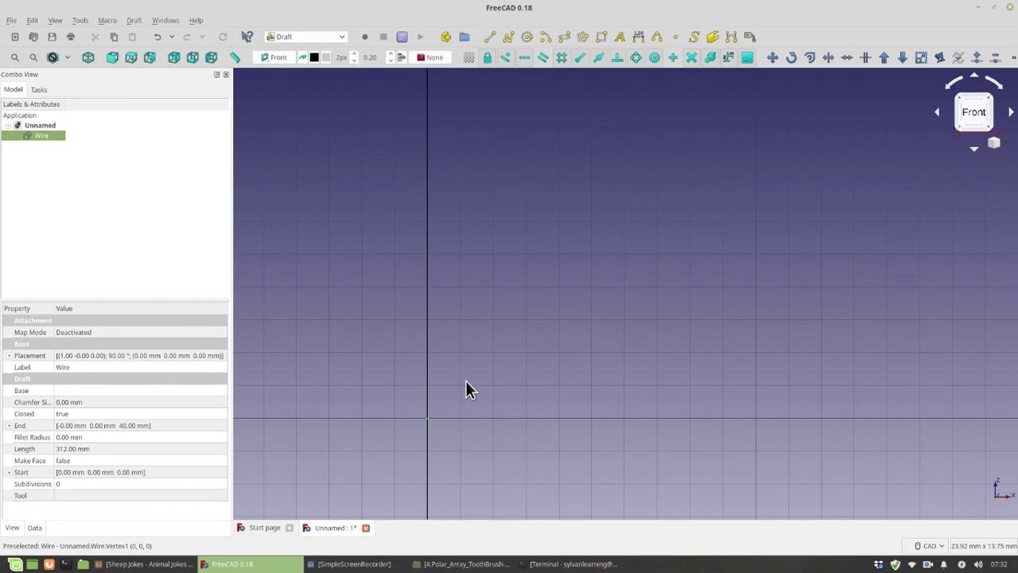
scroll(445, 318, "down", 4)
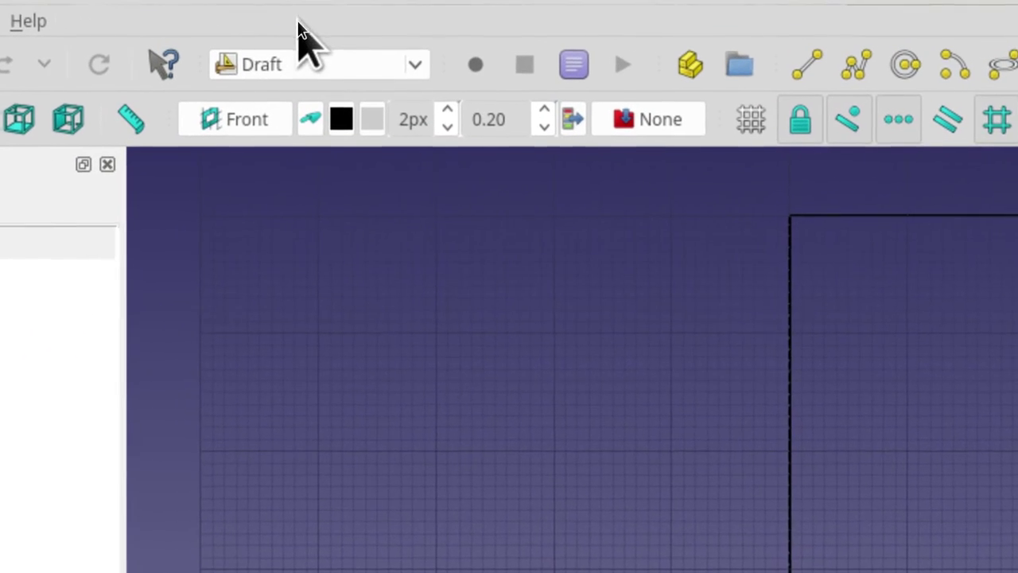
- Switch to the Part workbench and start a Revolve on the Wire
left_click(303, 38)
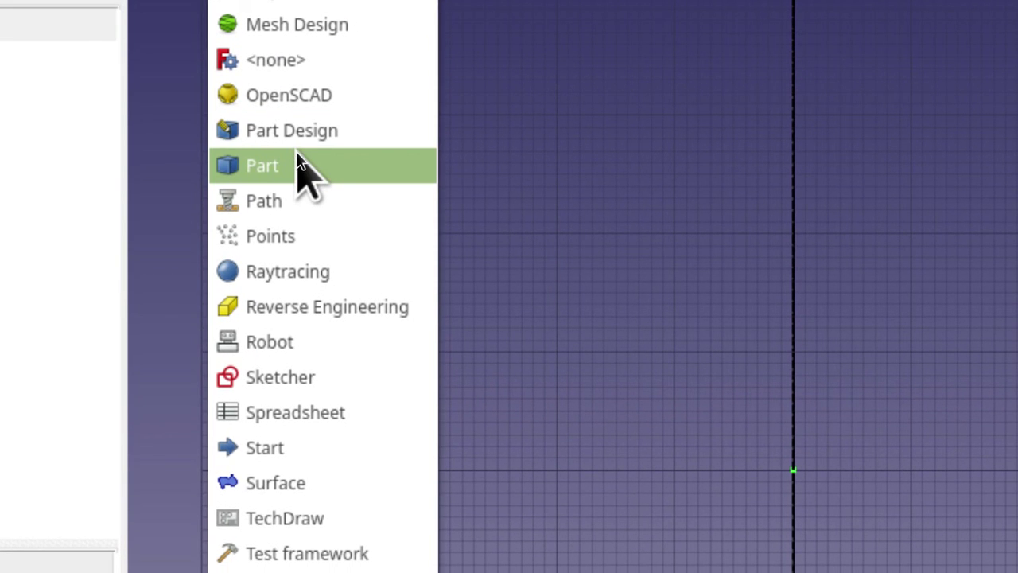
left_click(300, 163)
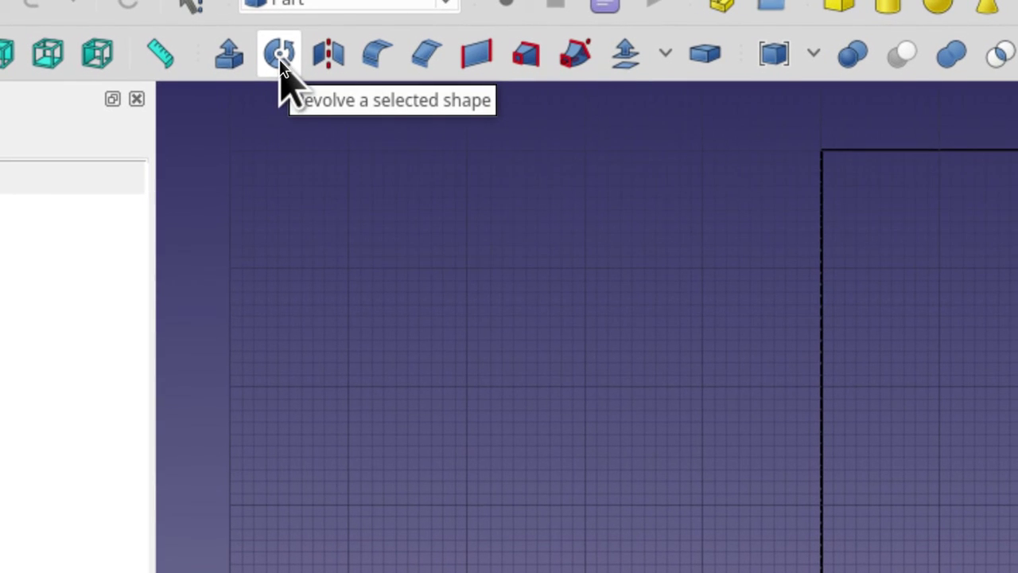
left_click(280, 57)
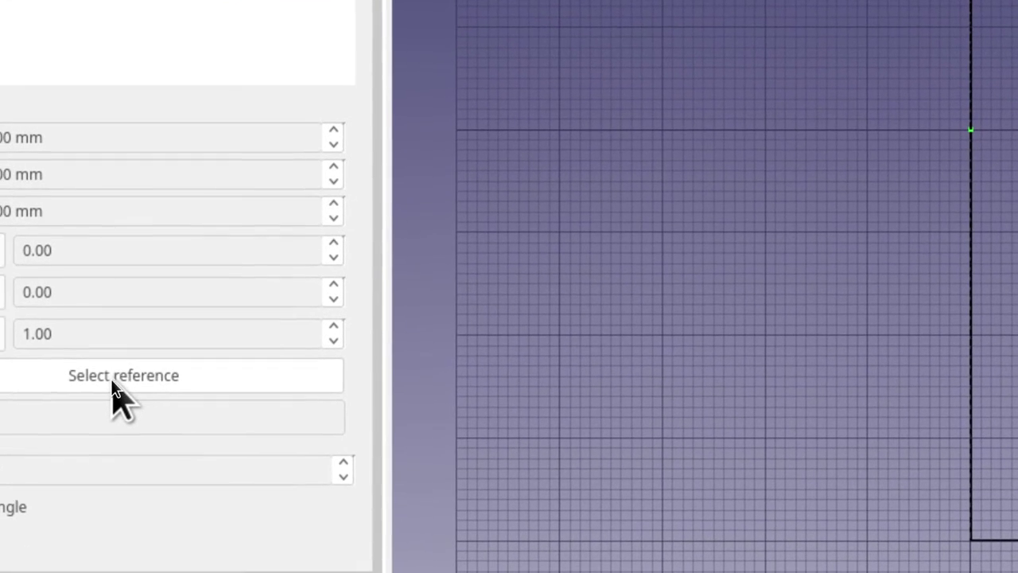
- Use the profile sketch's left vertical edge (Edge1) as the revolve axis
left_click(113, 380)
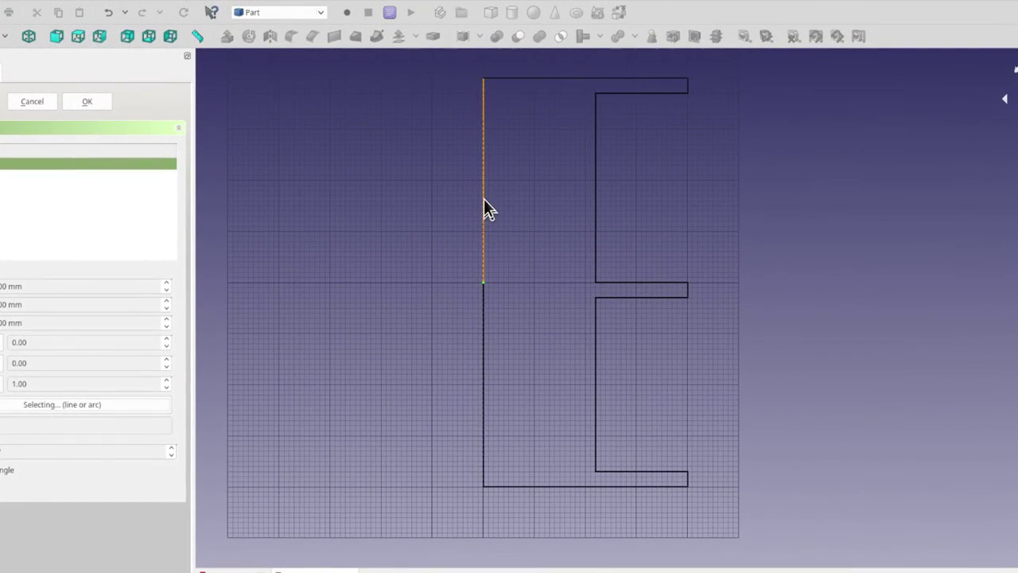
left_click(484, 202)
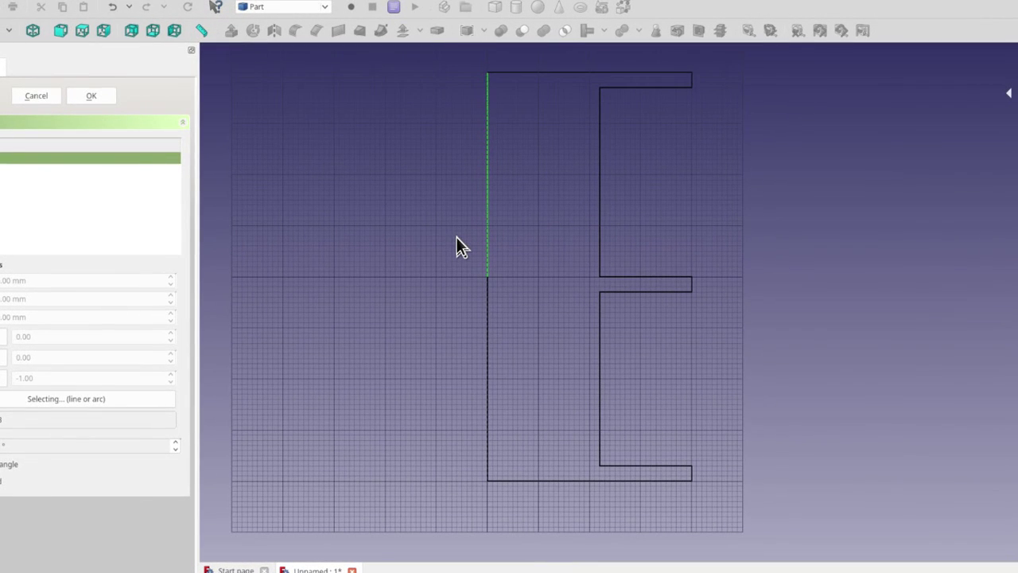
left_click(486, 307)
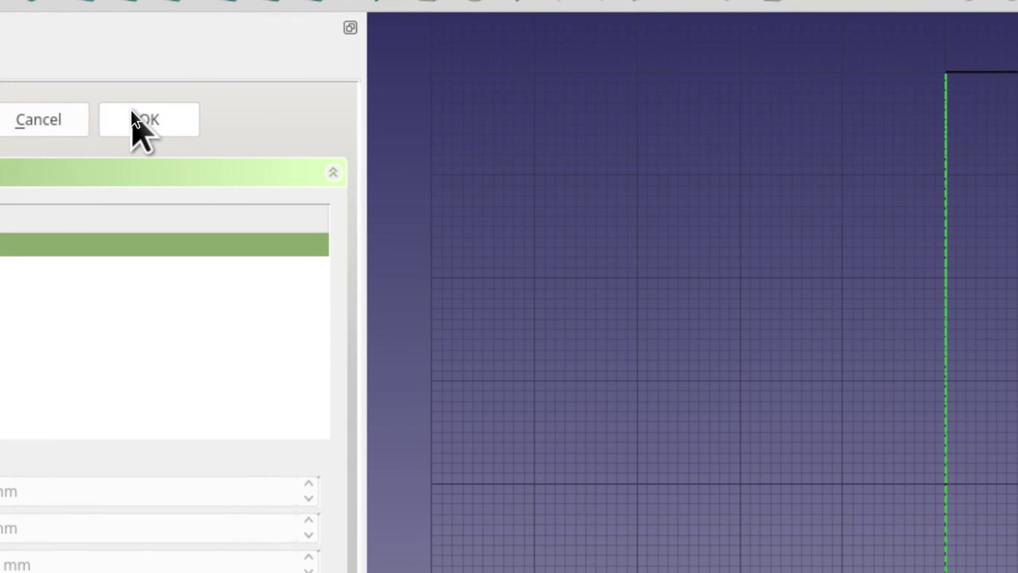
- Confirm the 360° revolve into the three-disc spool and show it isometrically, fitted to the view
left_click(133, 118)
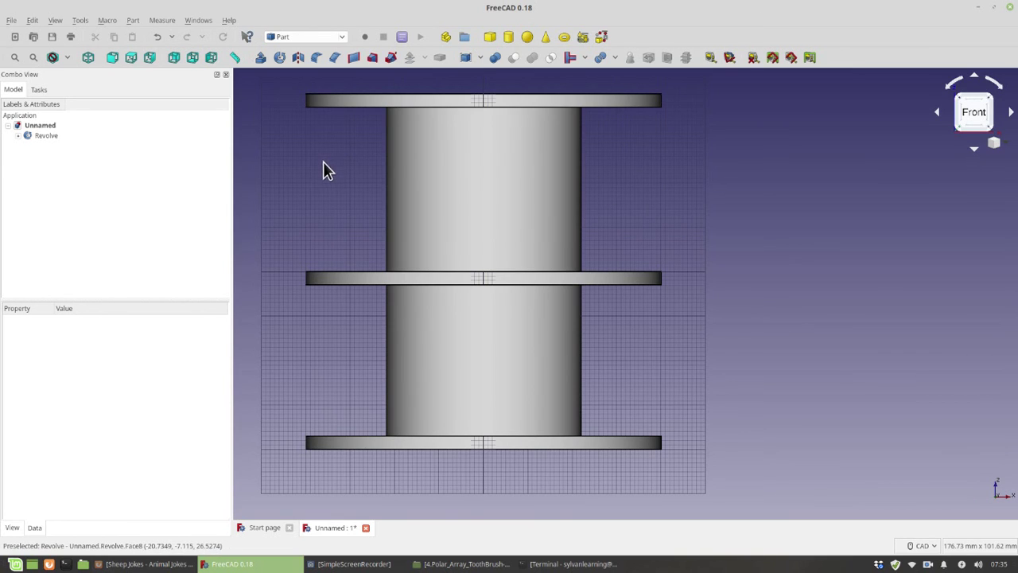
middle_click_drag(293, 154, 356, 204)
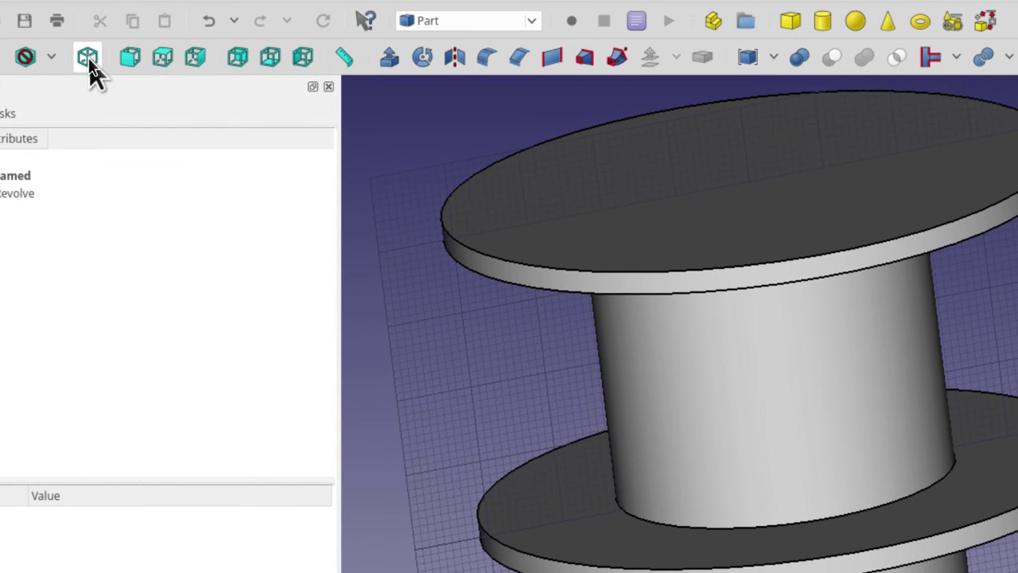
left_click(88, 57)
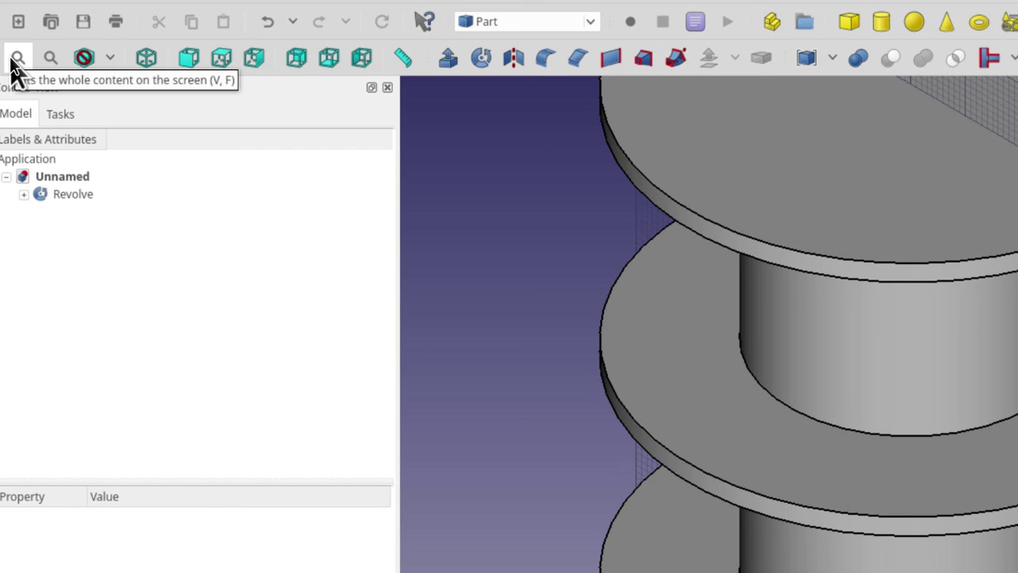
left_click(17, 59)
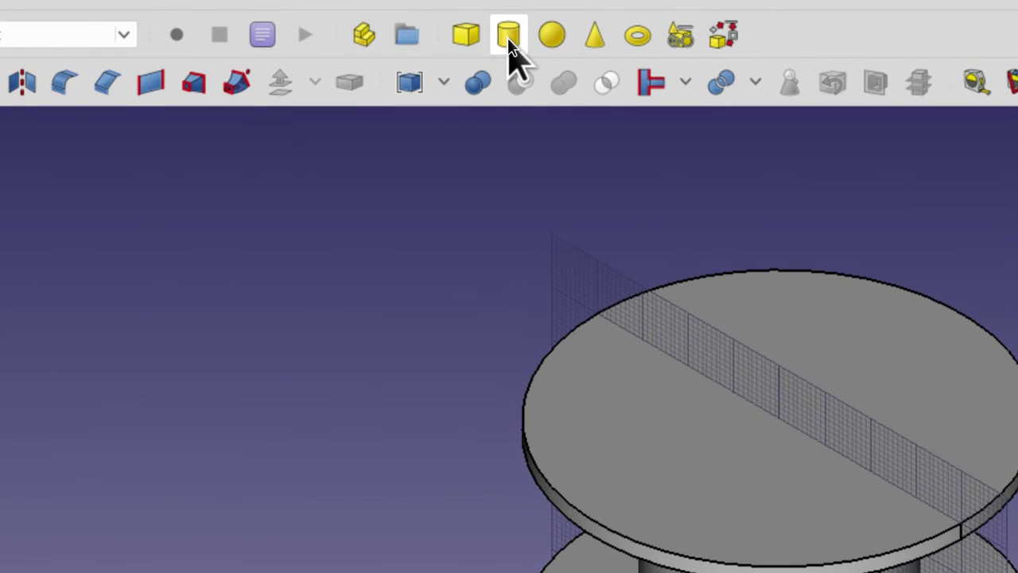
- Add a Part cylinder with radius 20 mm and height 80 mm
left_click(508, 37)
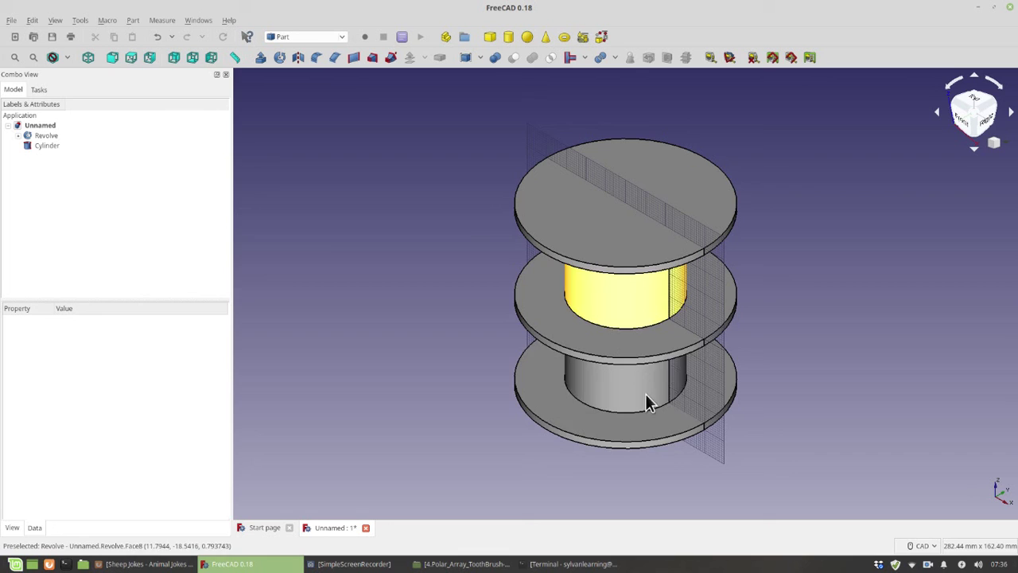
left_click(48, 147)
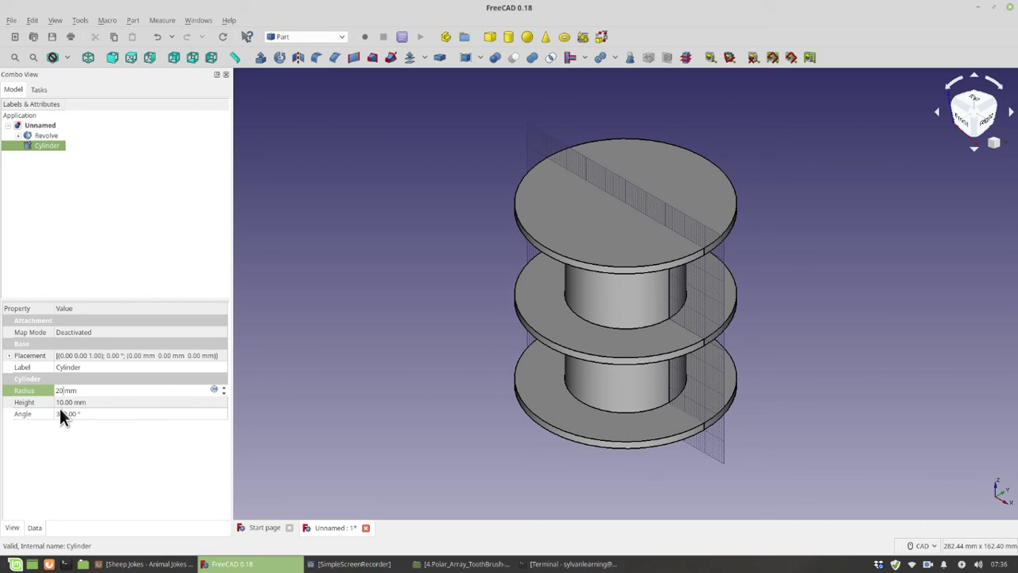
left_click(59, 404)
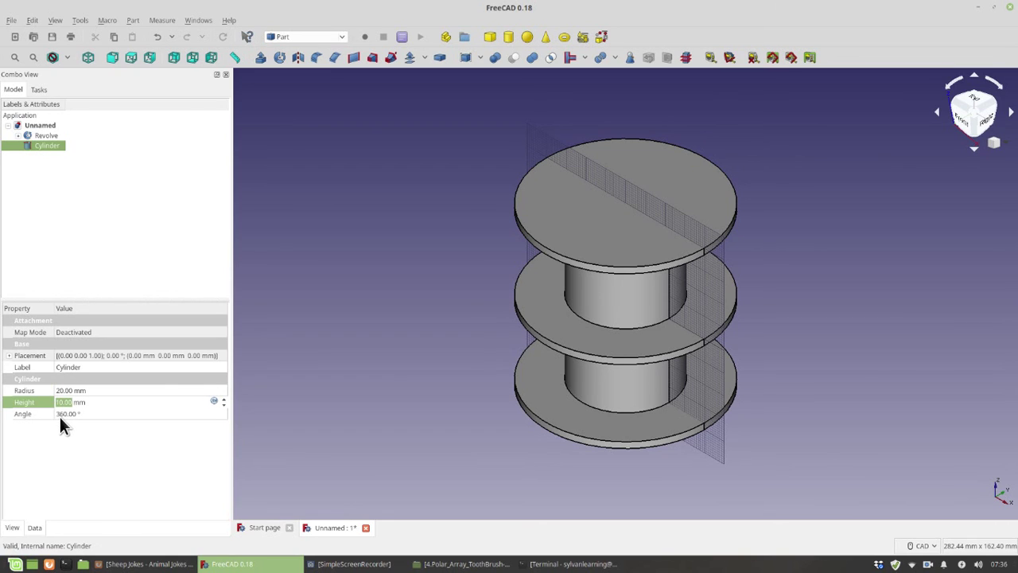
type("8")
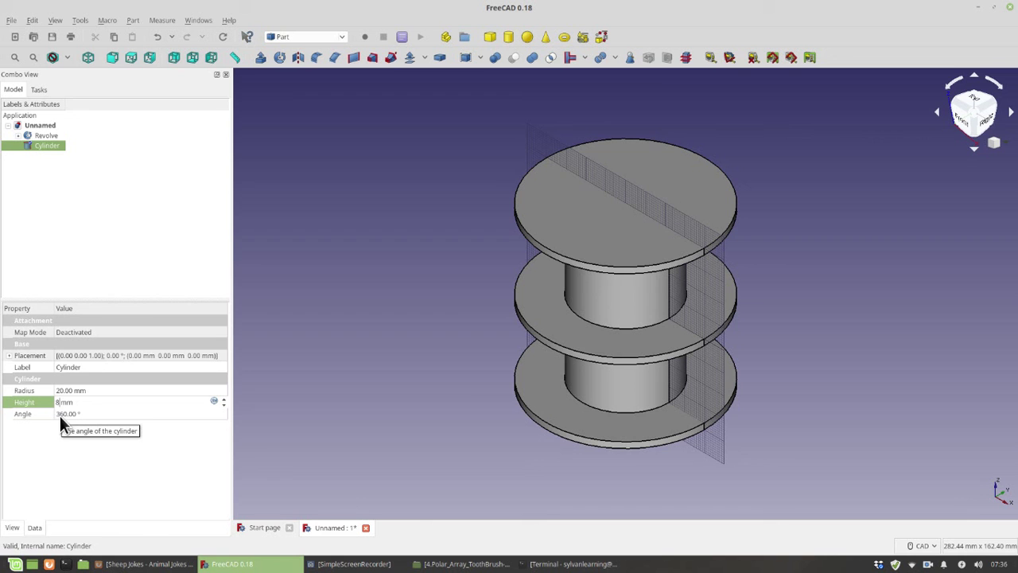
type("0")
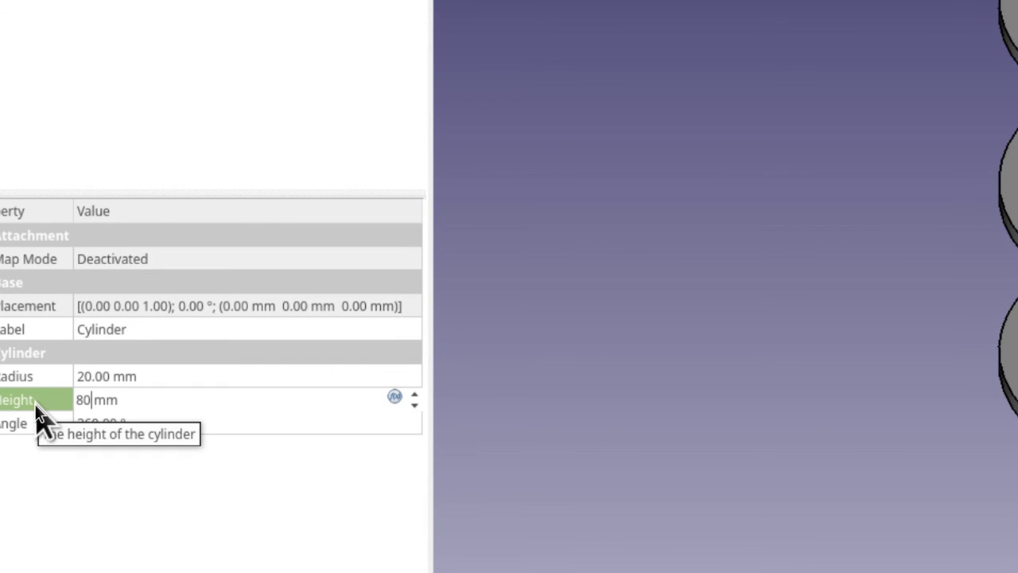
key("Return")
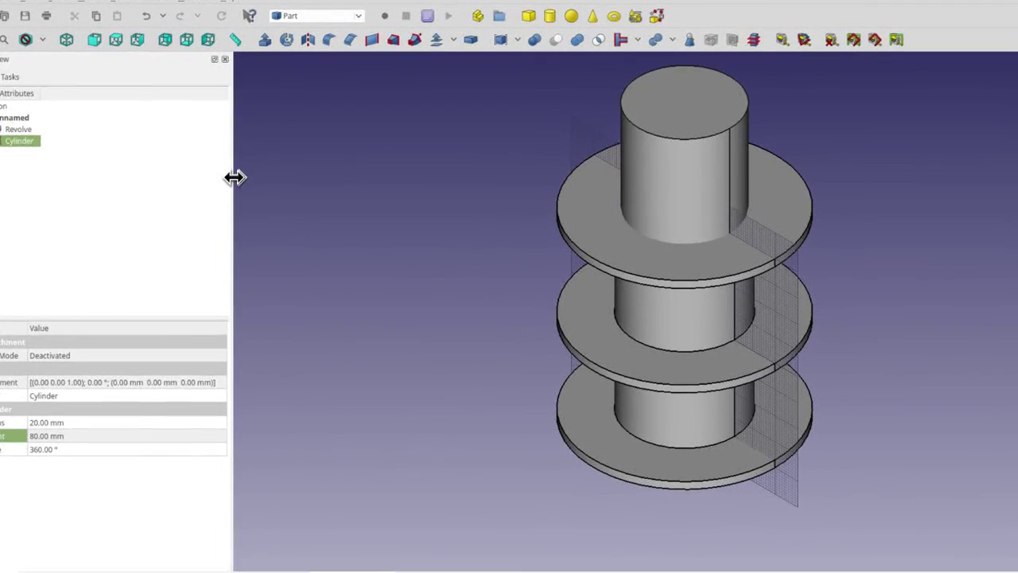
- Move the 80 mm cylinder down to Z −37 mm with the Transform dragger
right_click(9, 141)
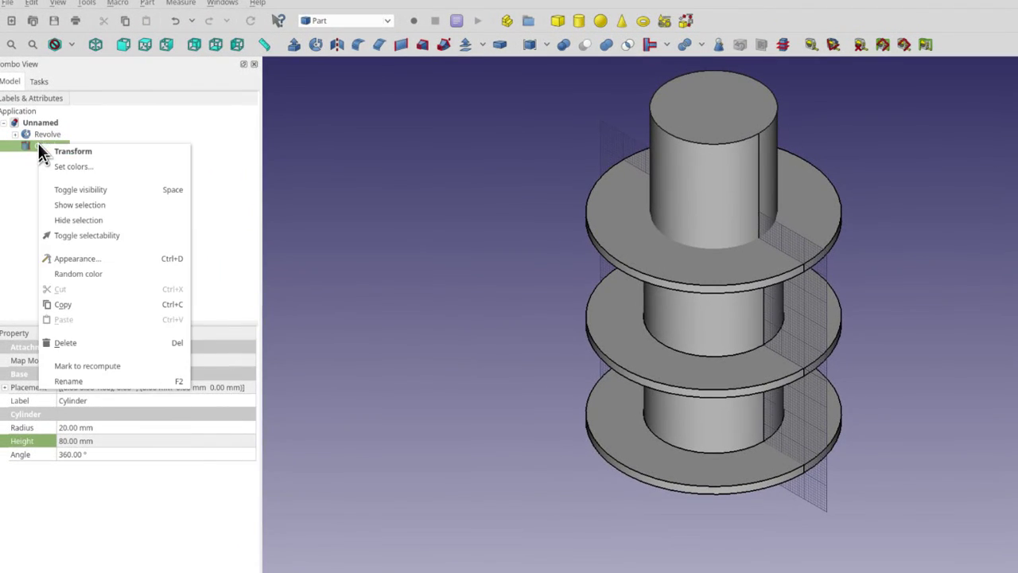
left_click(41, 152)
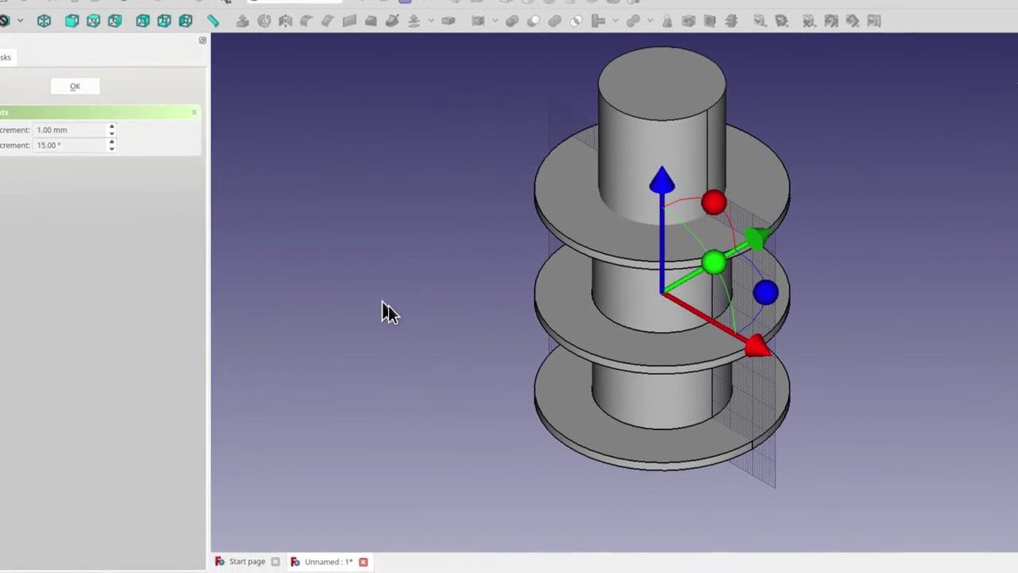
left_click_drag(661, 186, 628, 289)
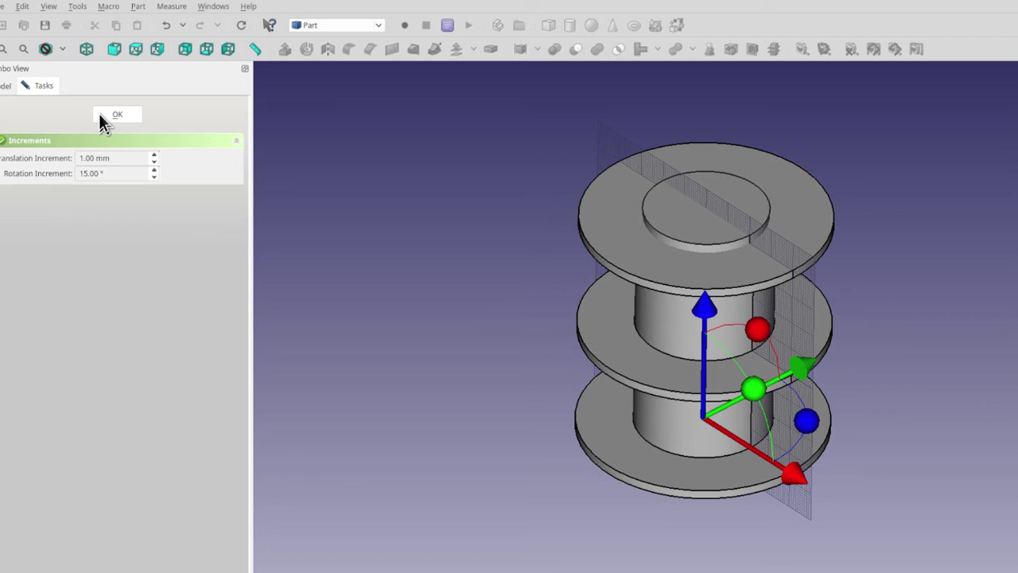
left_click(98, 113)
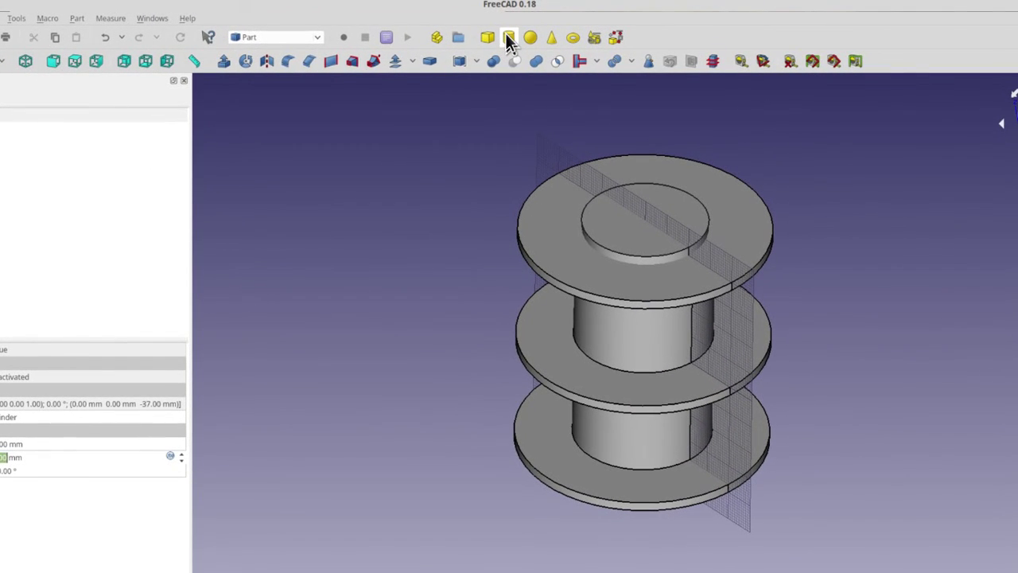
- Add Cylinder001 with height 70 mm and radius 5 mm
left_click(506, 32)
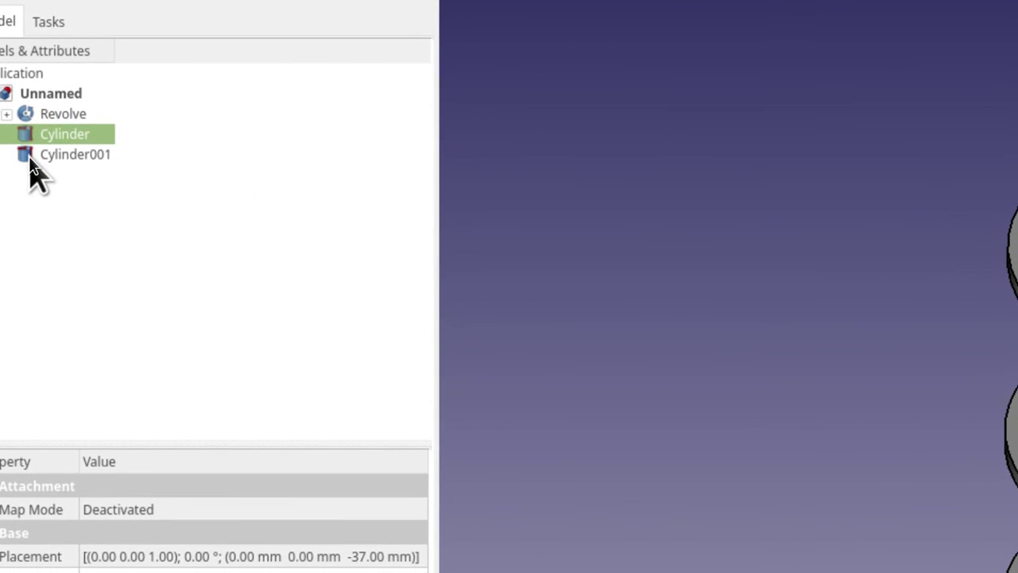
left_click(29, 156)
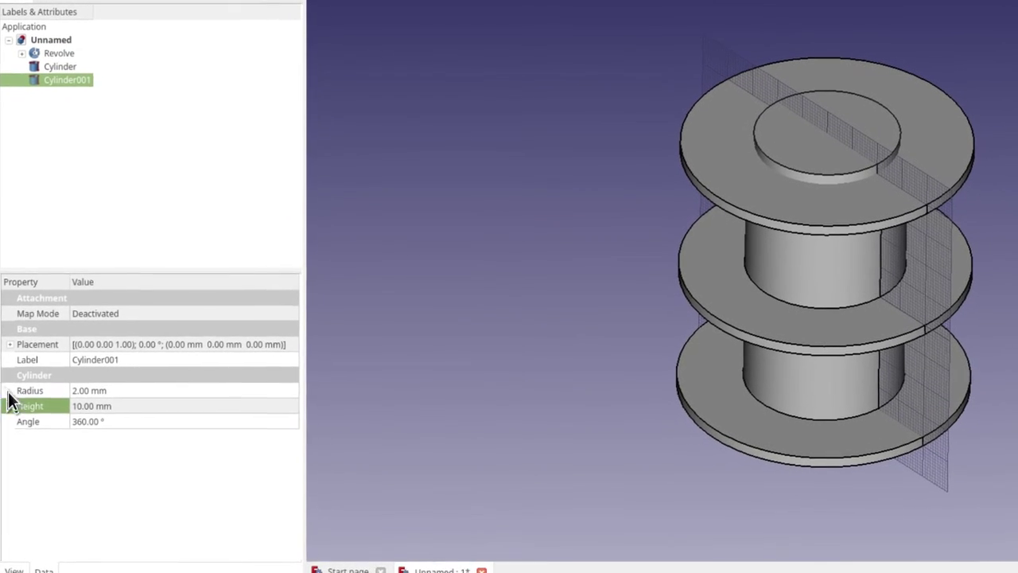
left_click(57, 402)
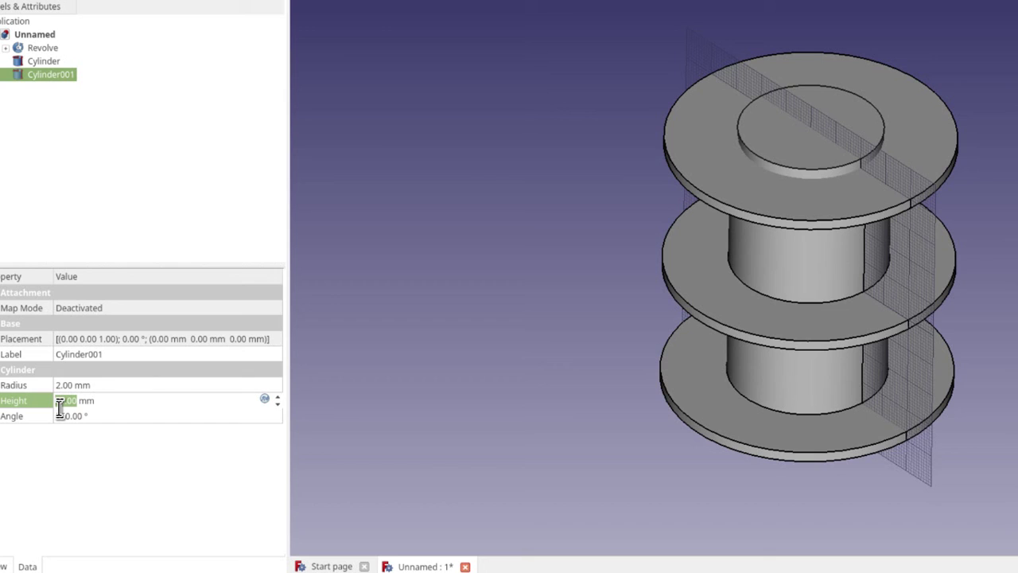
type("70")
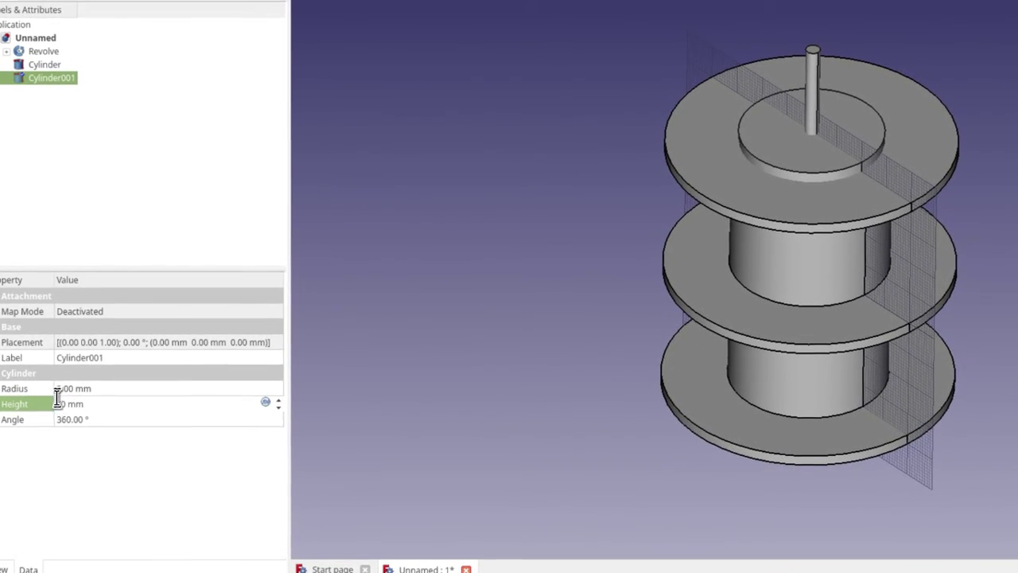
left_click(61, 387)
left_click(55, 392)
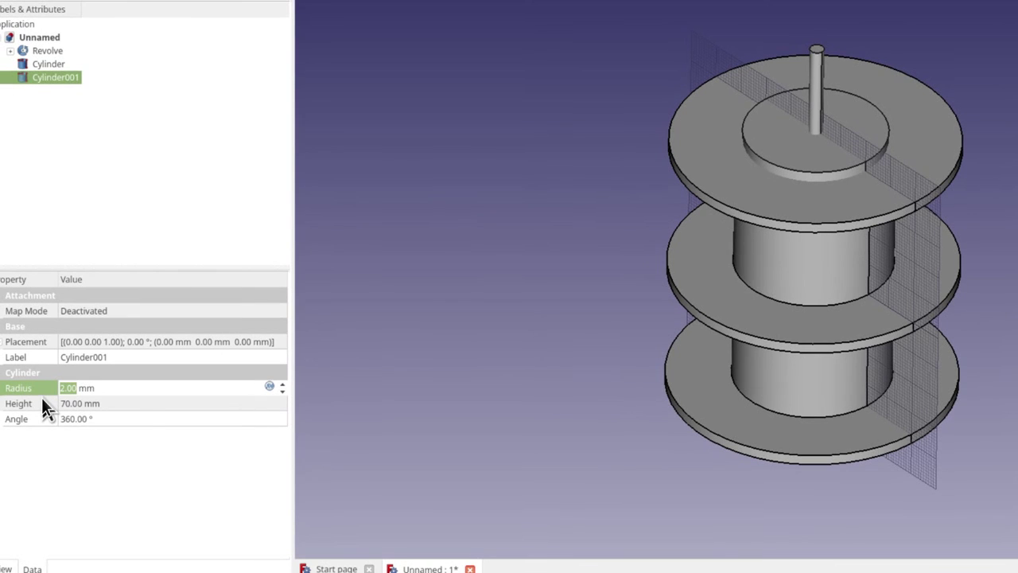
type("5")
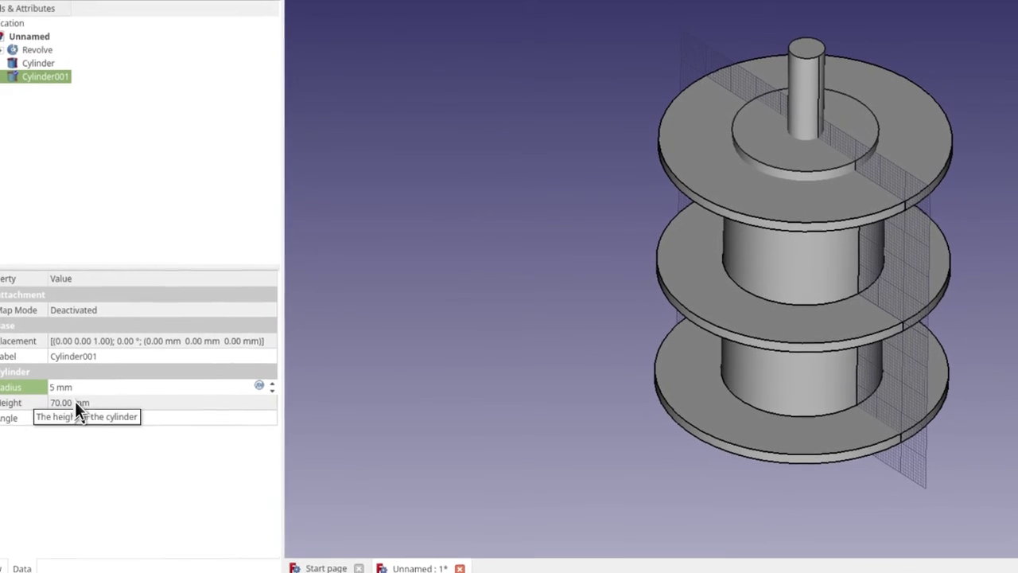
left_click(38, 402)
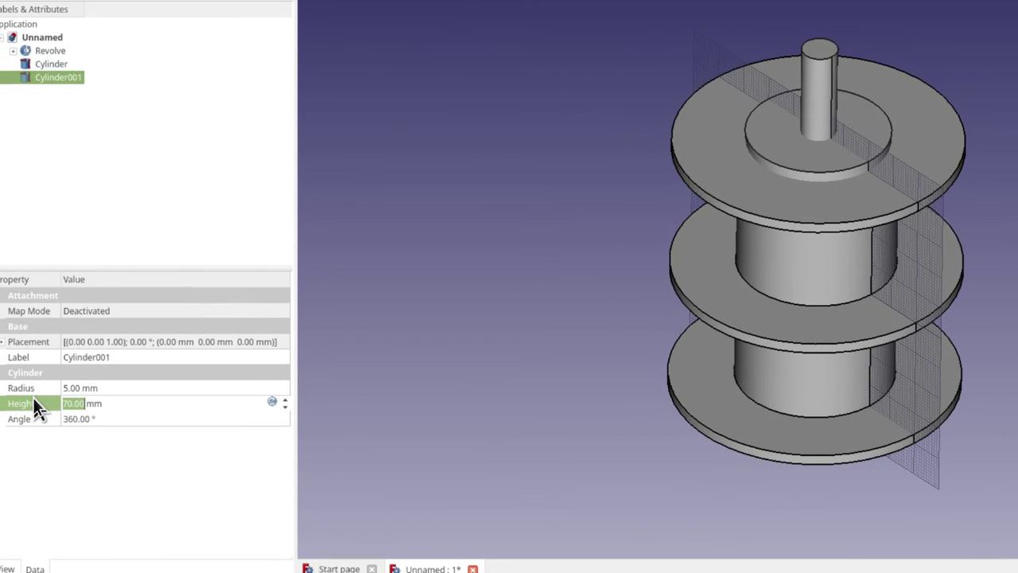
key("Return")
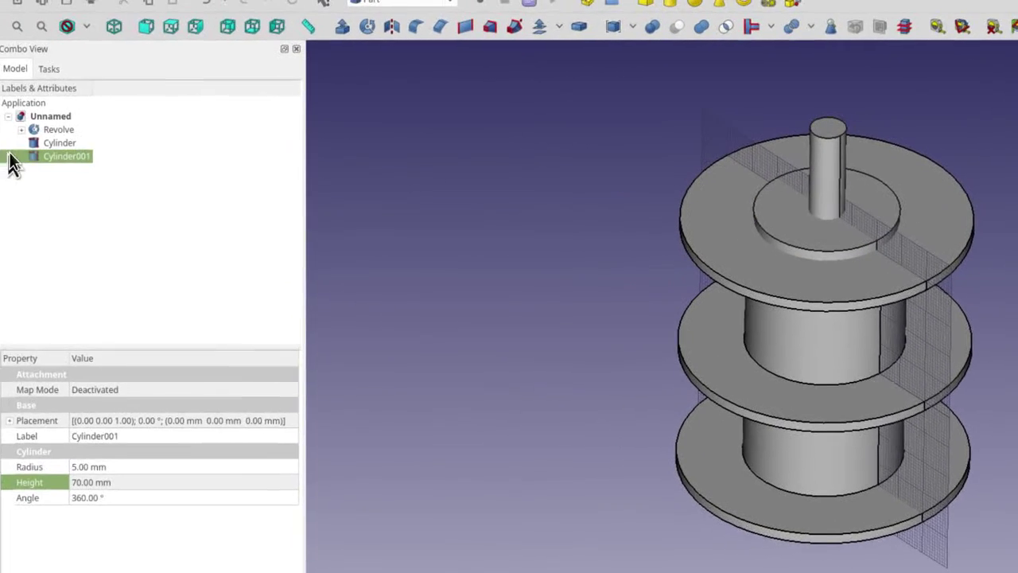
- Transform Cylinder001 to Y −32 mm and Z −16 mm so it pierces all three discs near the rim
right_click(23, 159)
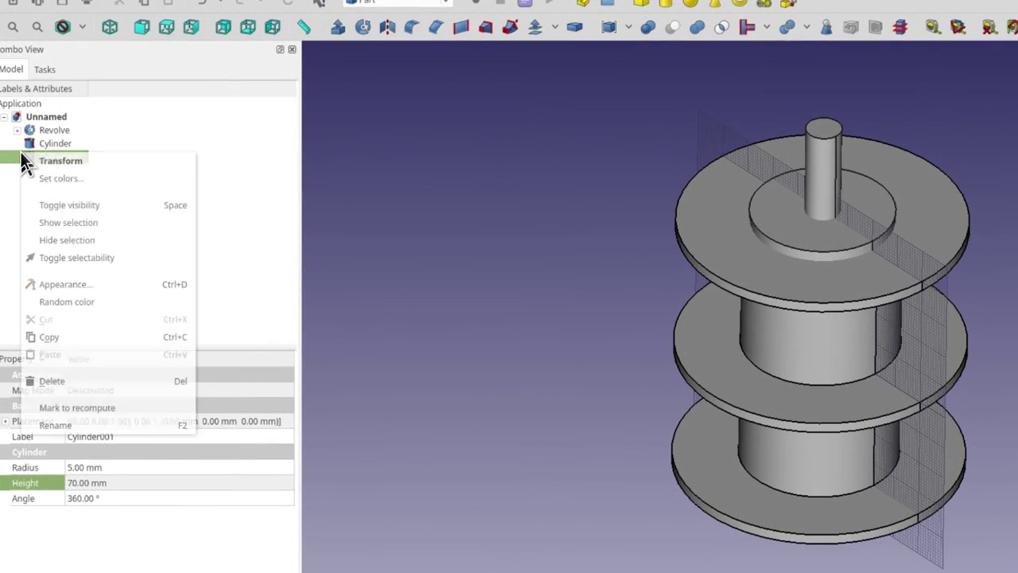
left_click(55, 160)
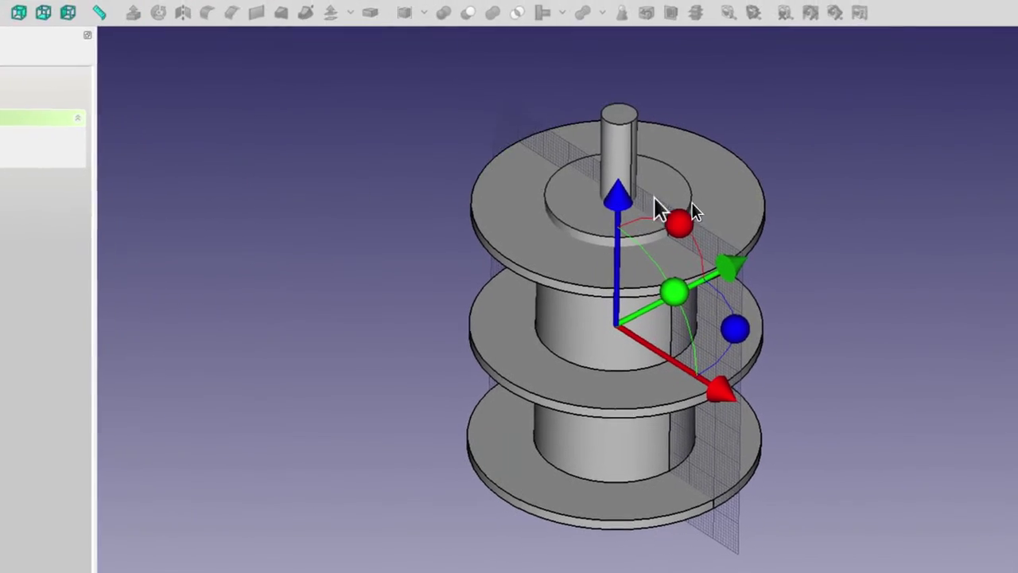
left_click_drag(718, 257, 657, 295)
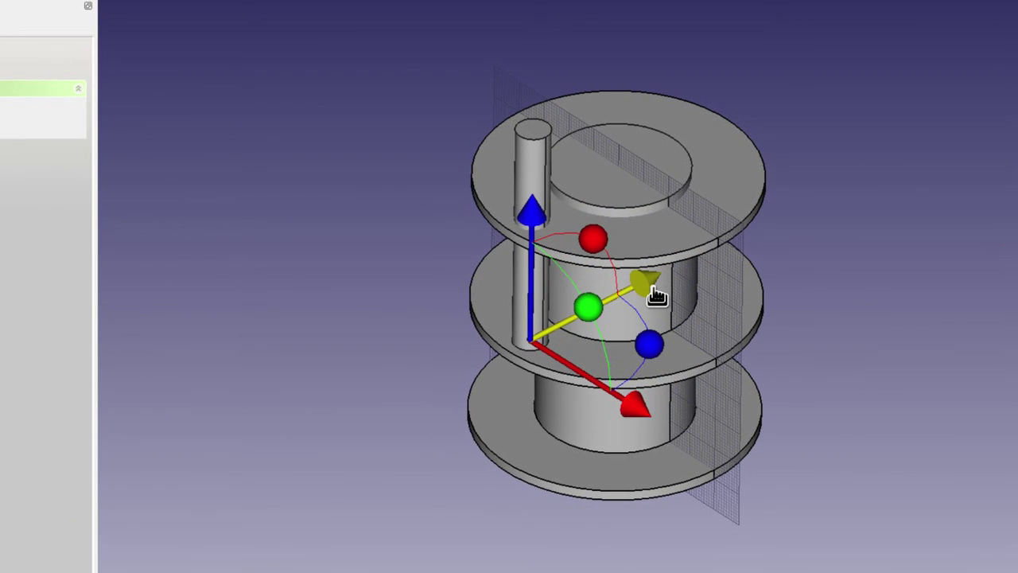
left_click_drag(657, 294, 657, 295)
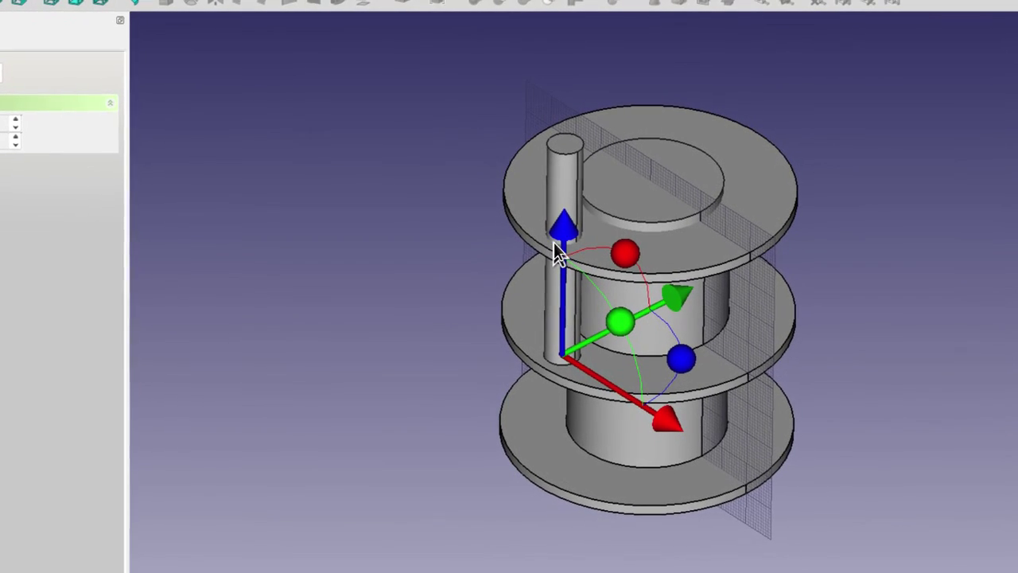
left_click_drag(555, 248, 564, 277)
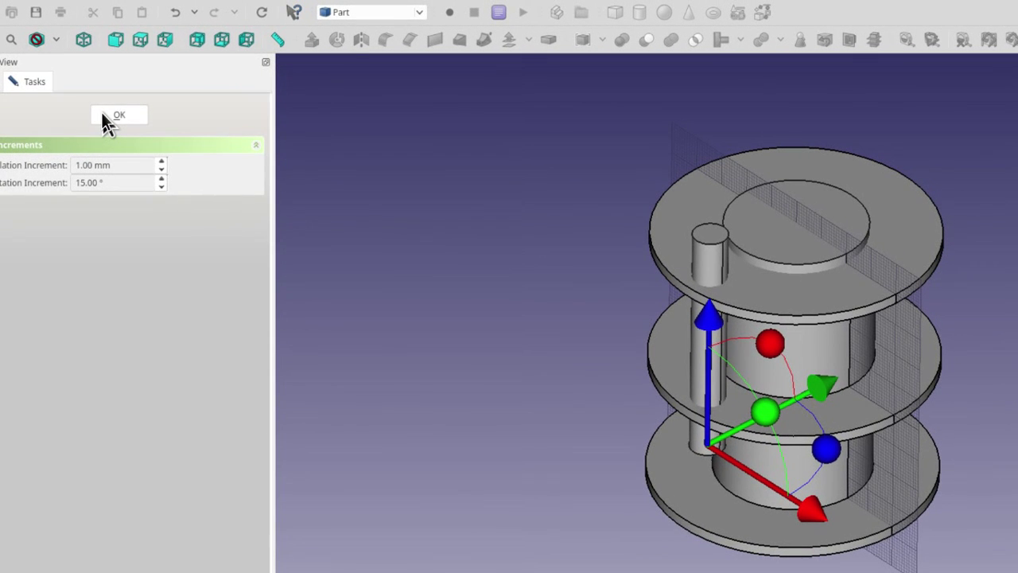
left_click(116, 108)
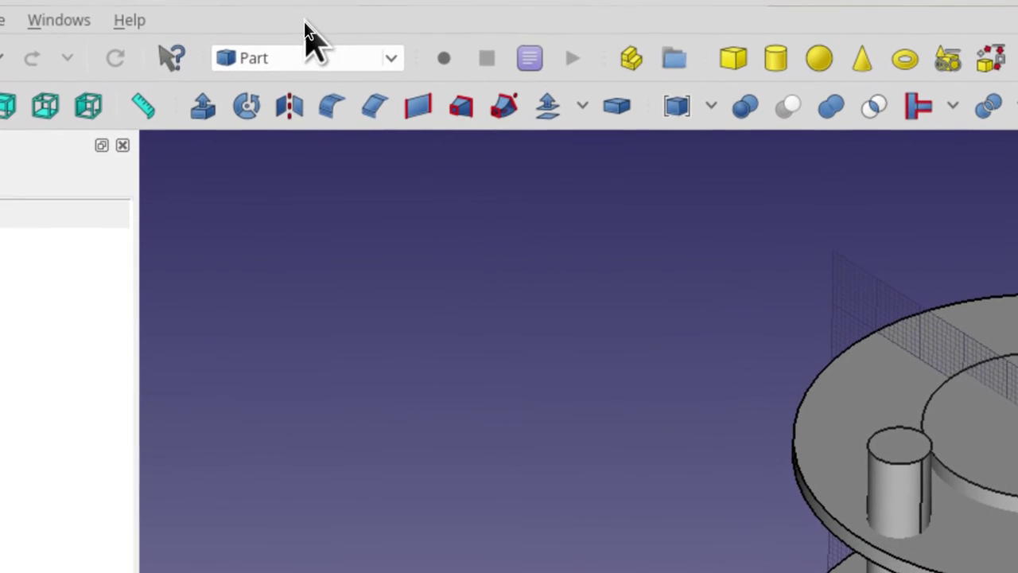
- Switch to the Draft workbench and reveal its overflow modification tools
left_click(309, 56)
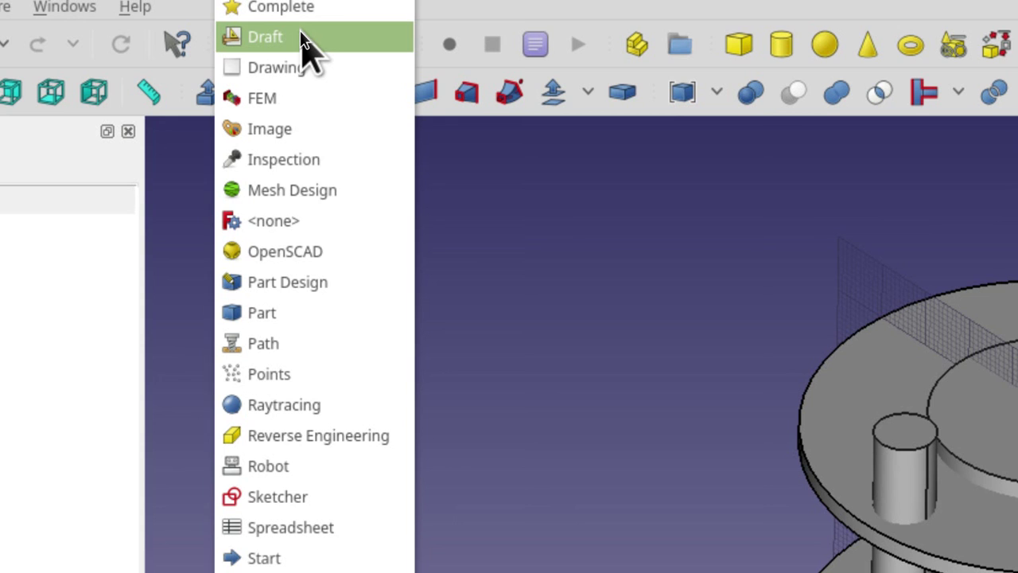
left_click(308, 37)
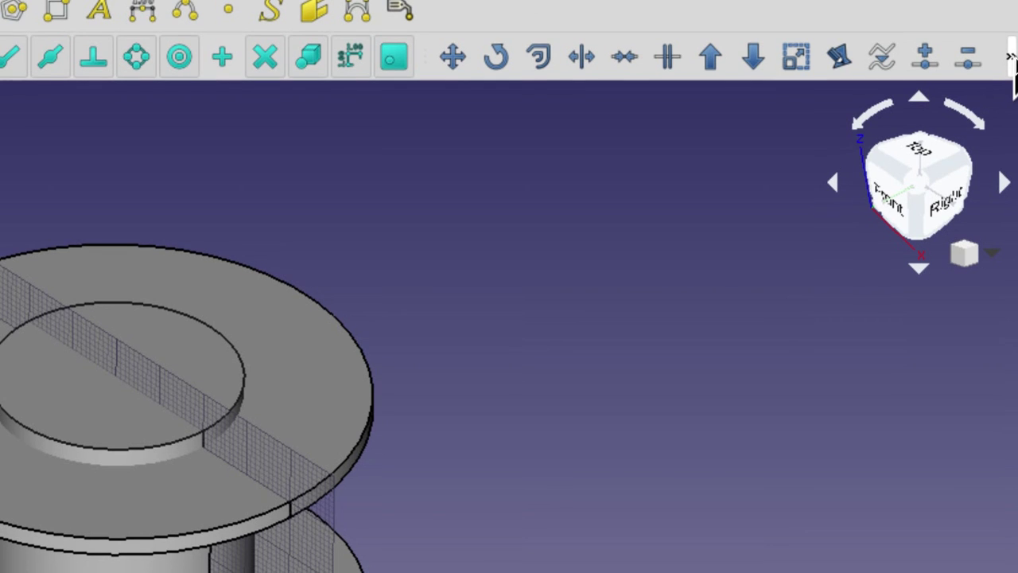
left_click(1009, 56)
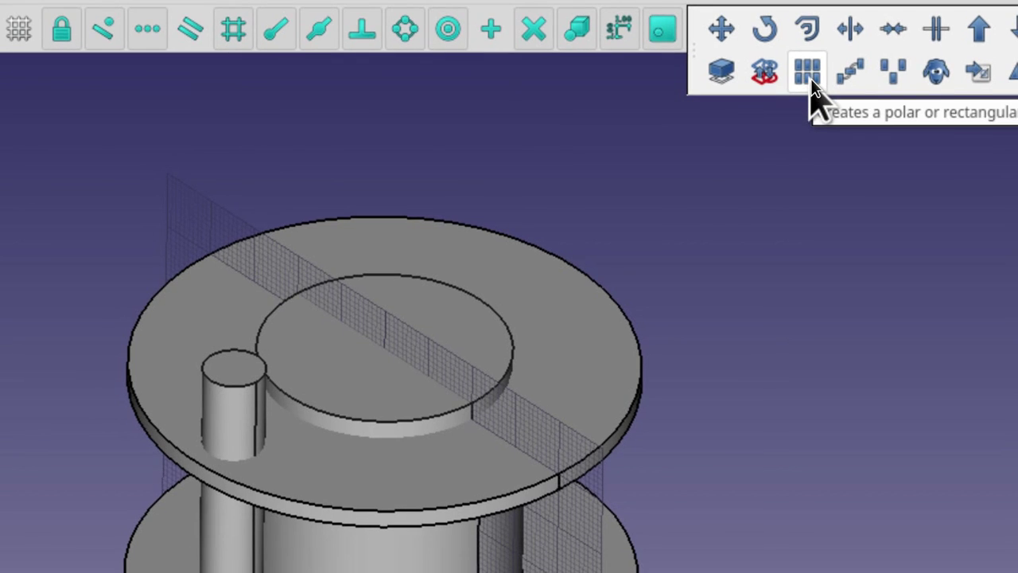
- Create an Array from Cylinder001, set its type to polar, and start entering 8 polar copies
left_click(808, 73)
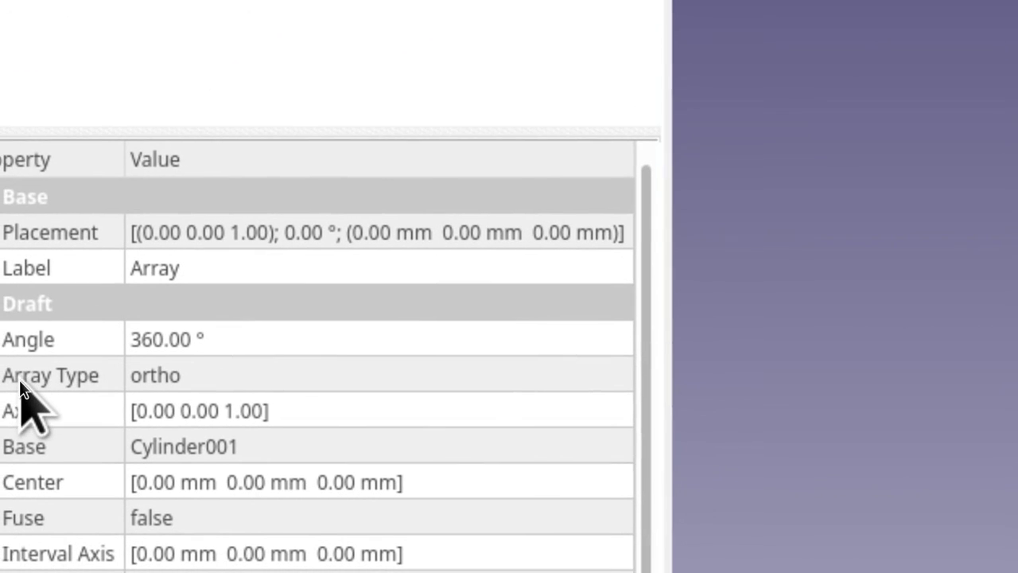
left_click(68, 382)
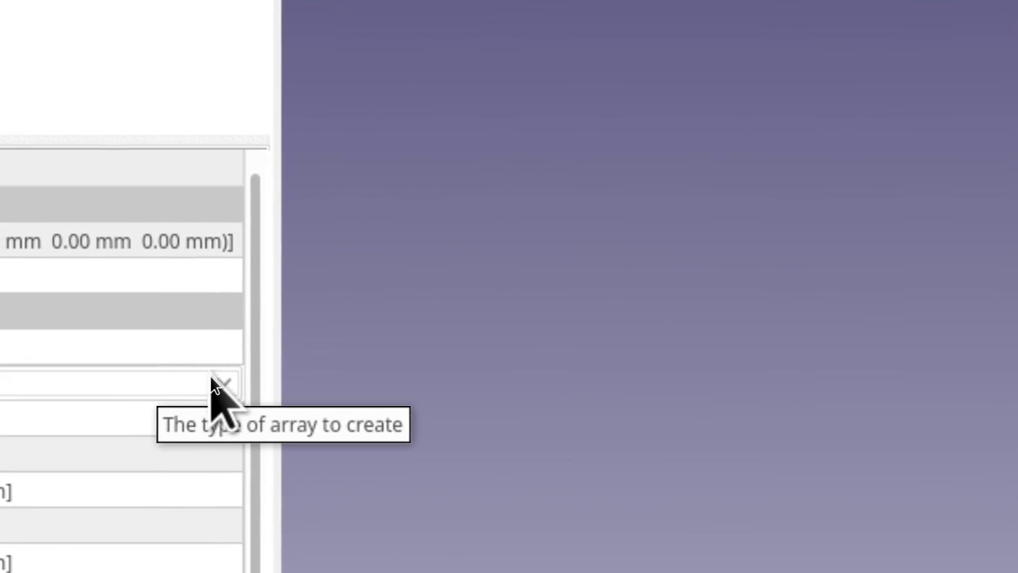
left_click(517, 378)
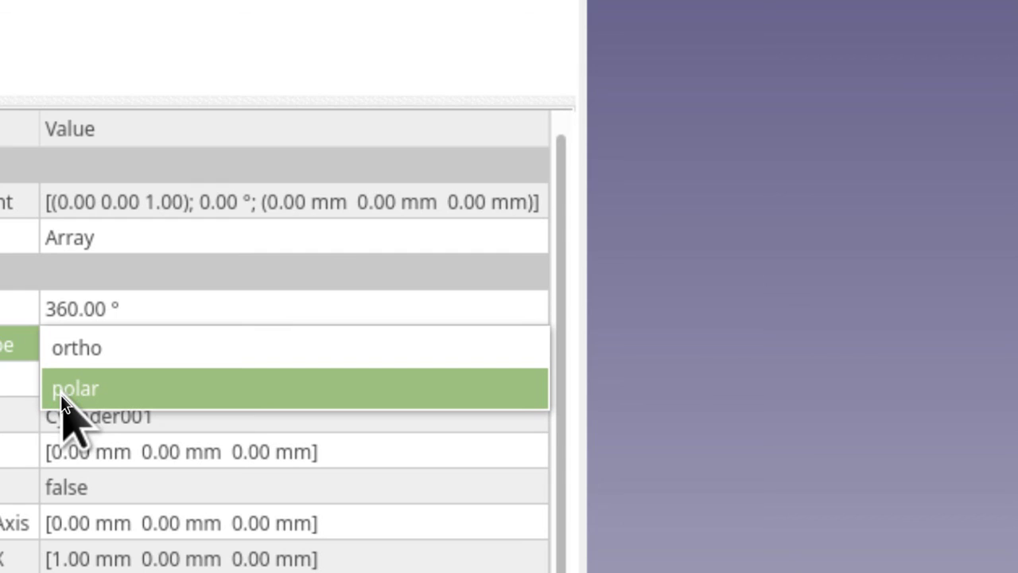
left_click(72, 389)
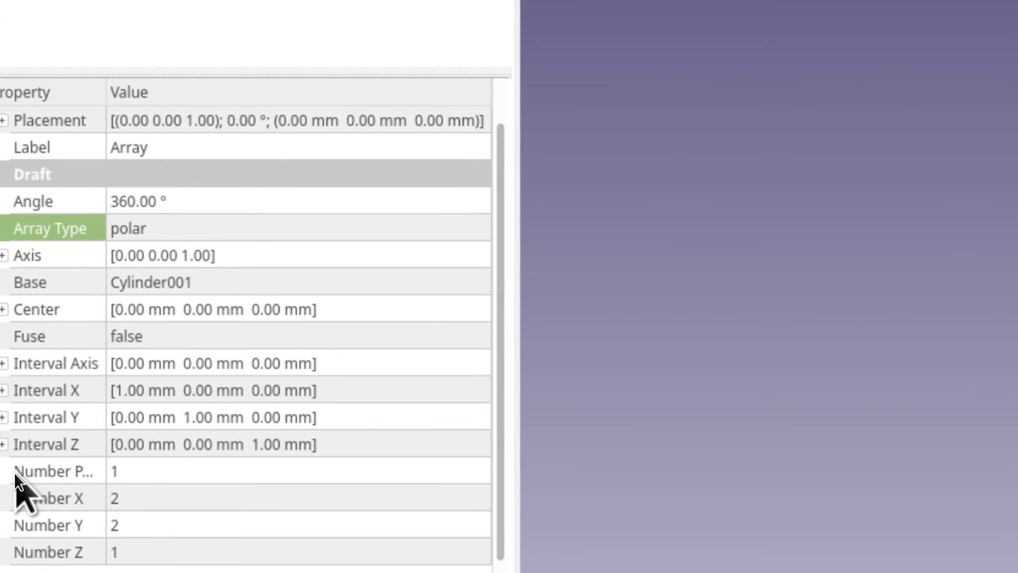
left_click(114, 471)
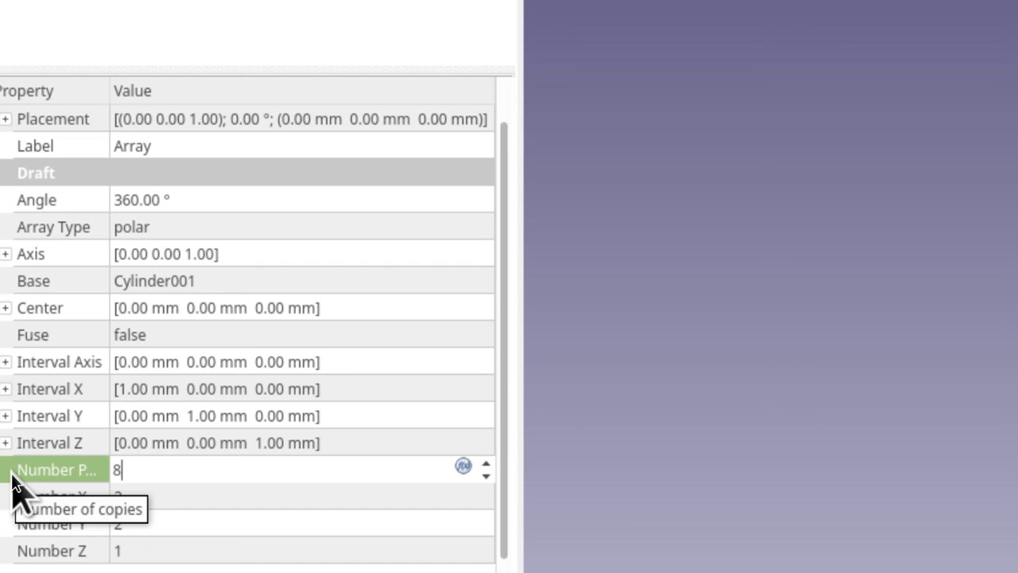
key("Return")
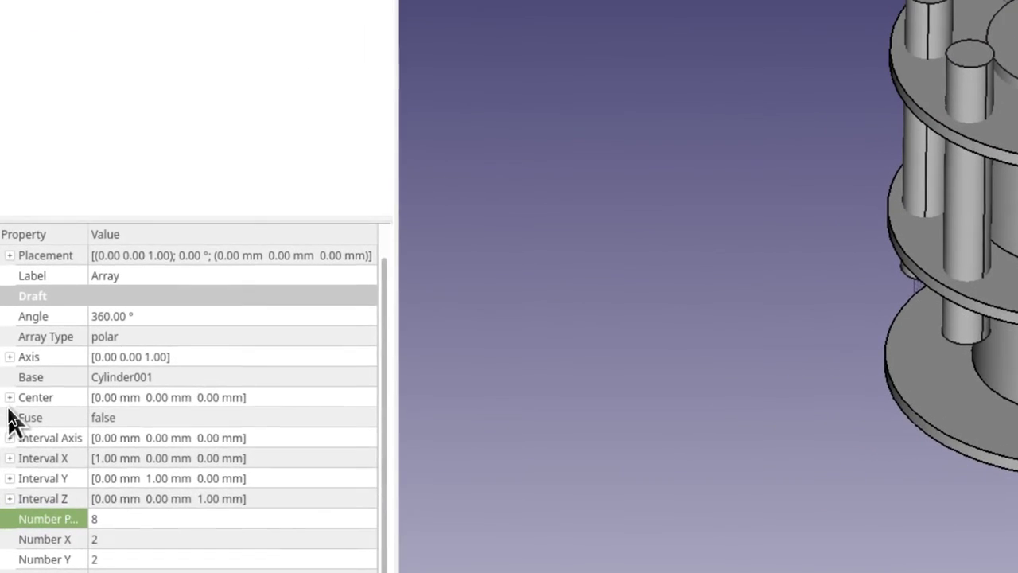
left_click(8, 403)
left_click(8, 402)
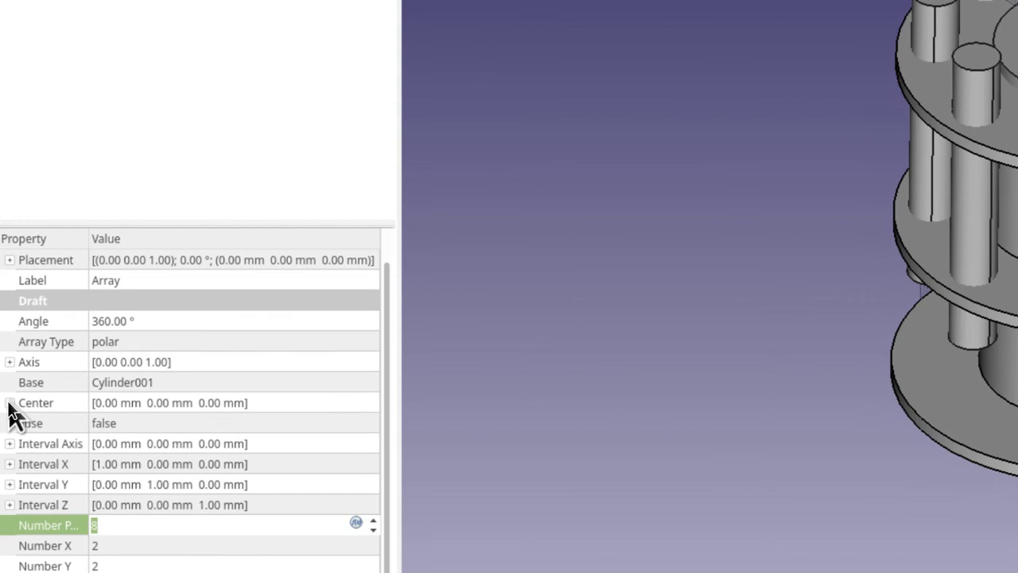
left_click(9, 402)
left_click(9, 403)
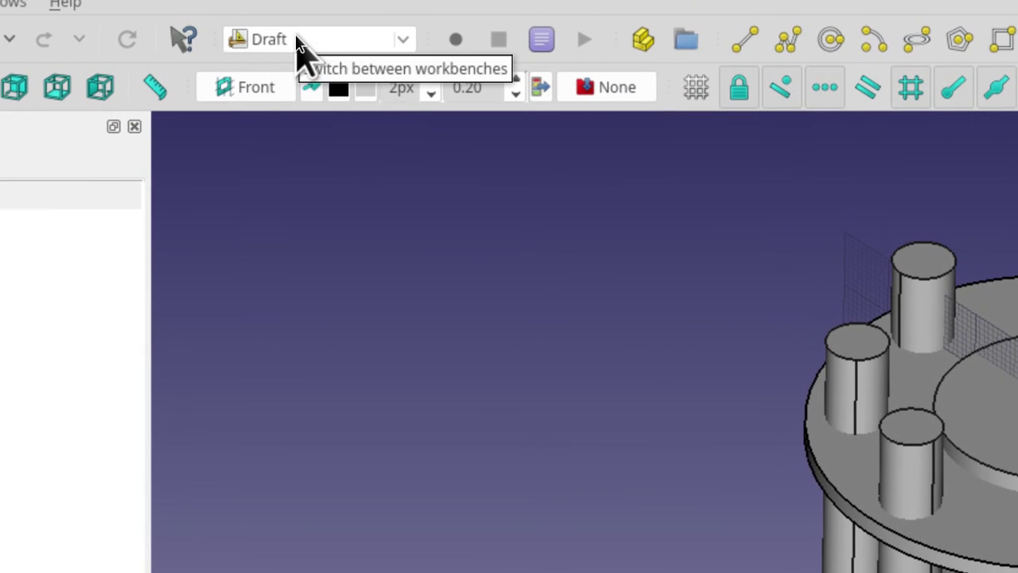
- In the Part workbench, fuse the polar Array with the centre Cylinder into one Fusion
left_click(296, 40)
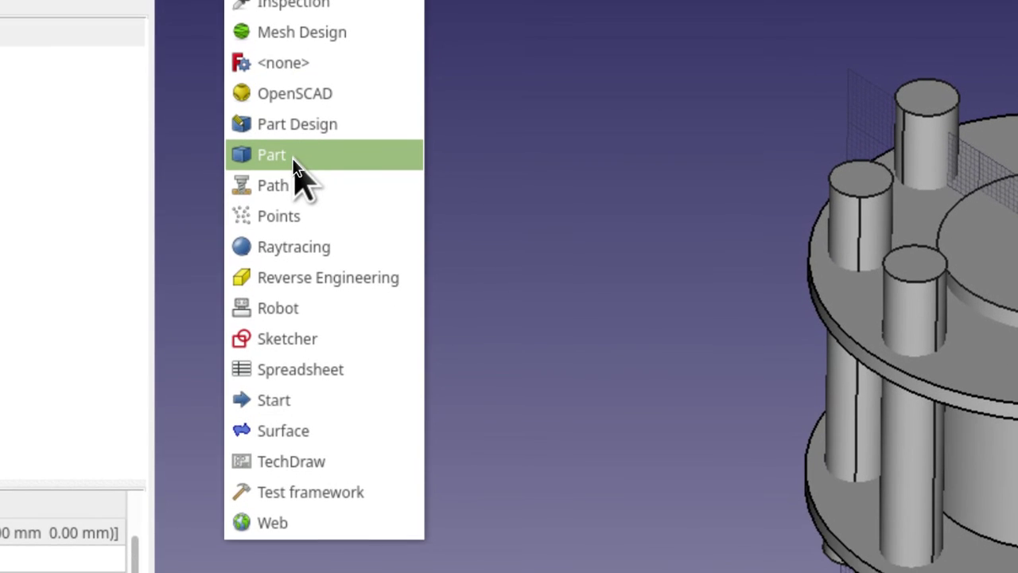
left_click(293, 159)
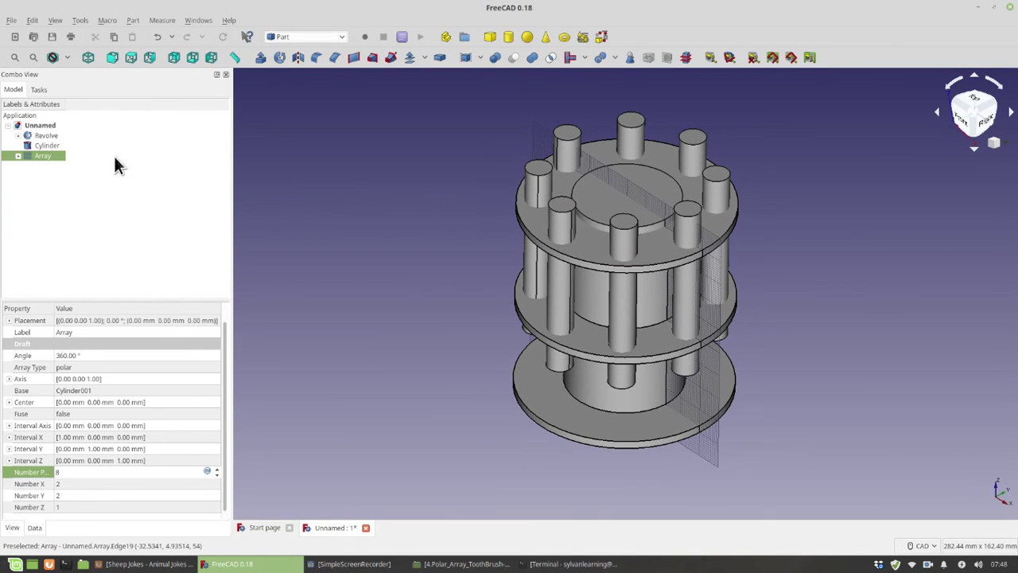
left_click(36, 199)
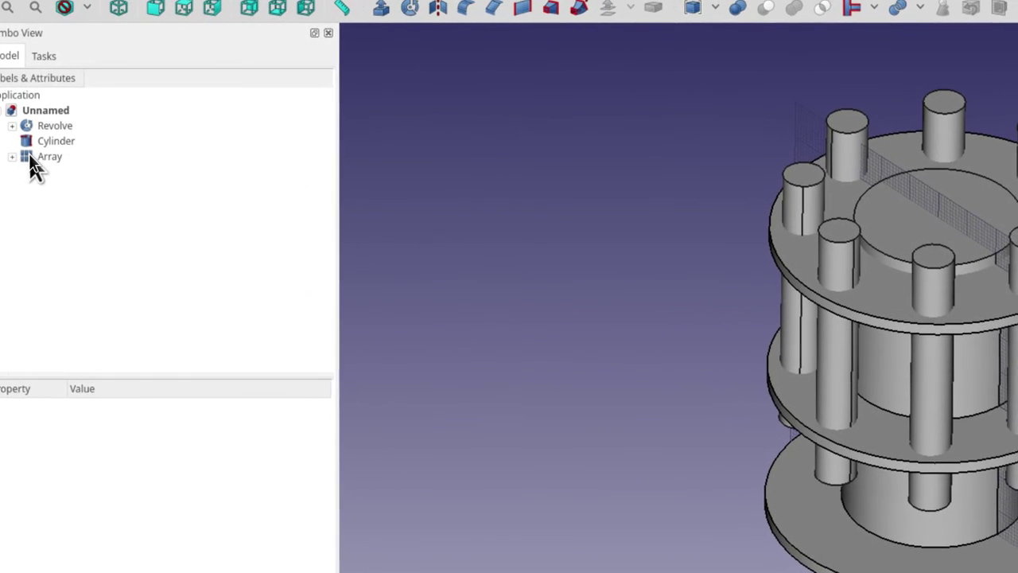
left_click(37, 149)
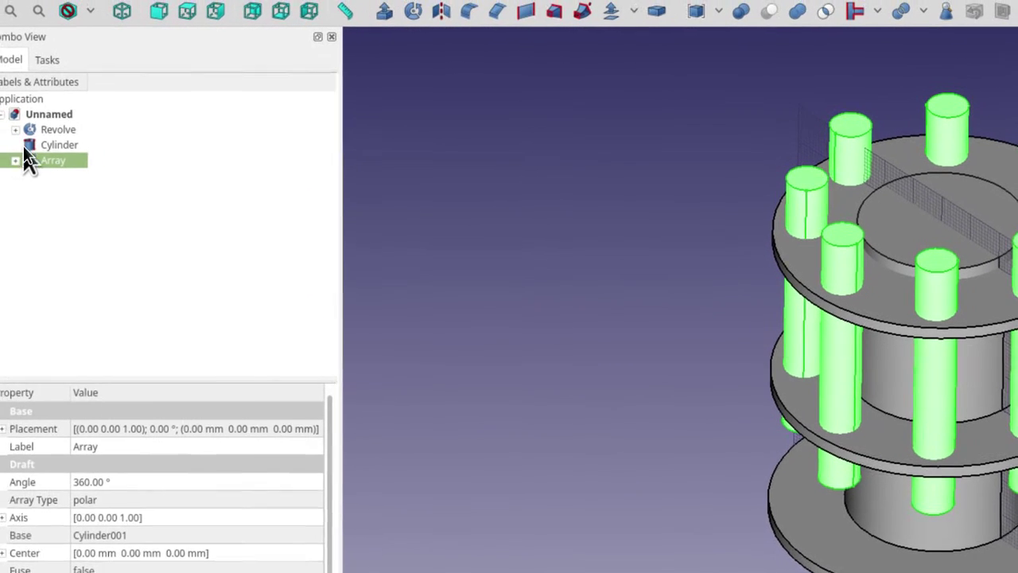
left_click(37, 140, "ctrl")
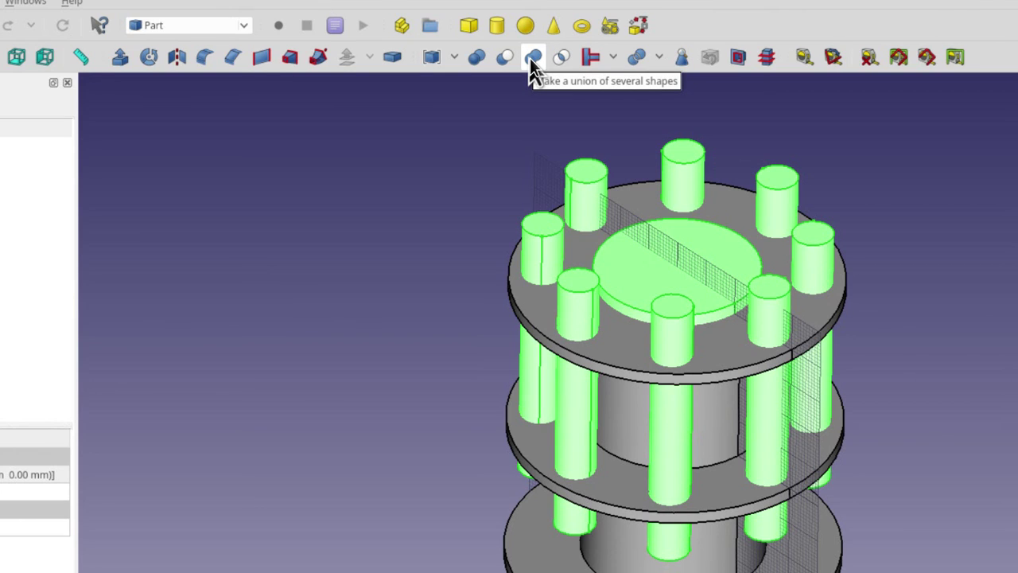
left_click(531, 58)
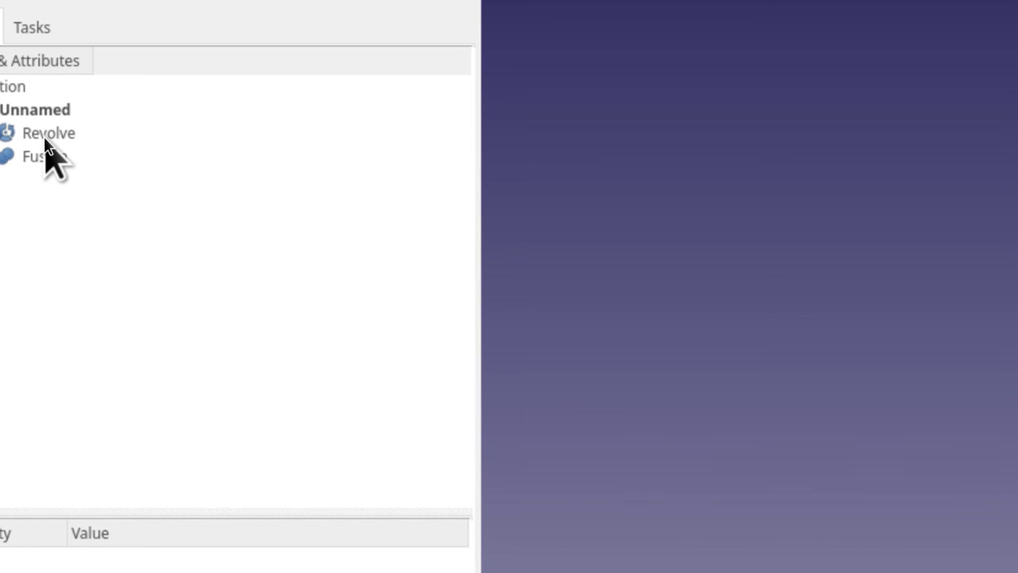
- Cut the Fusion from the Revolve, leaving eight rim holes and a central bore
left_click(44, 139)
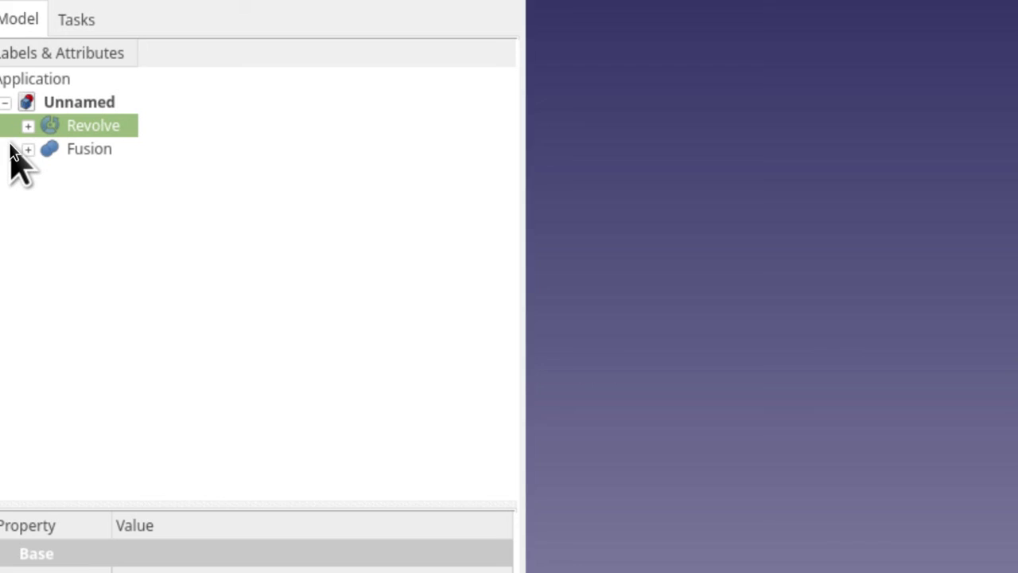
left_click(67, 149, "ctrl")
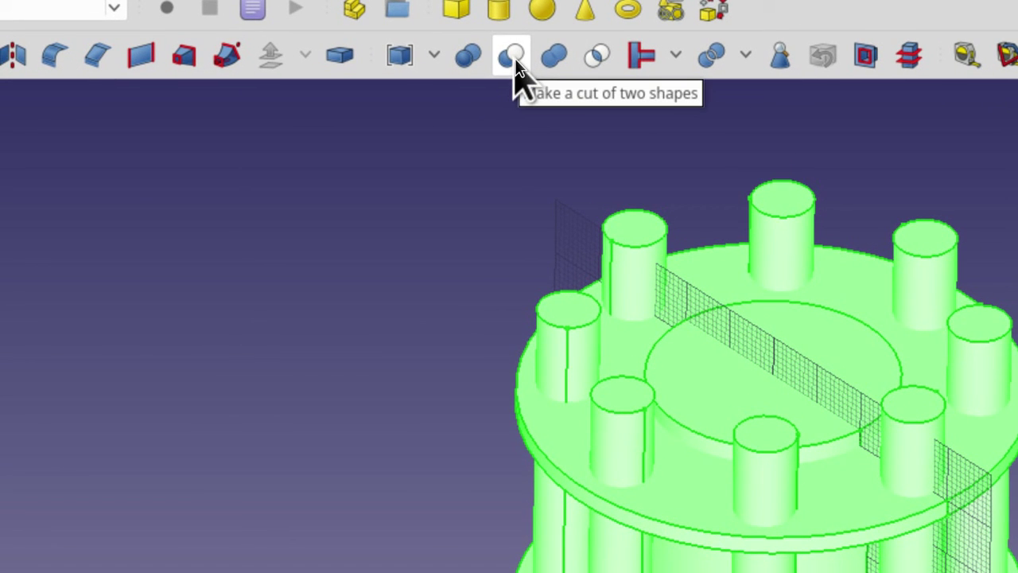
left_click(514, 57)
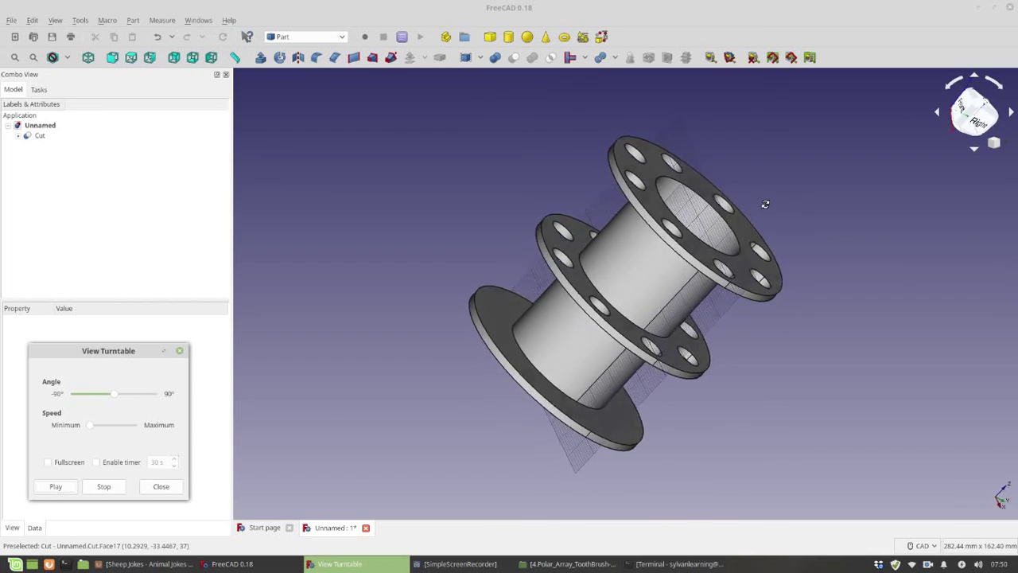